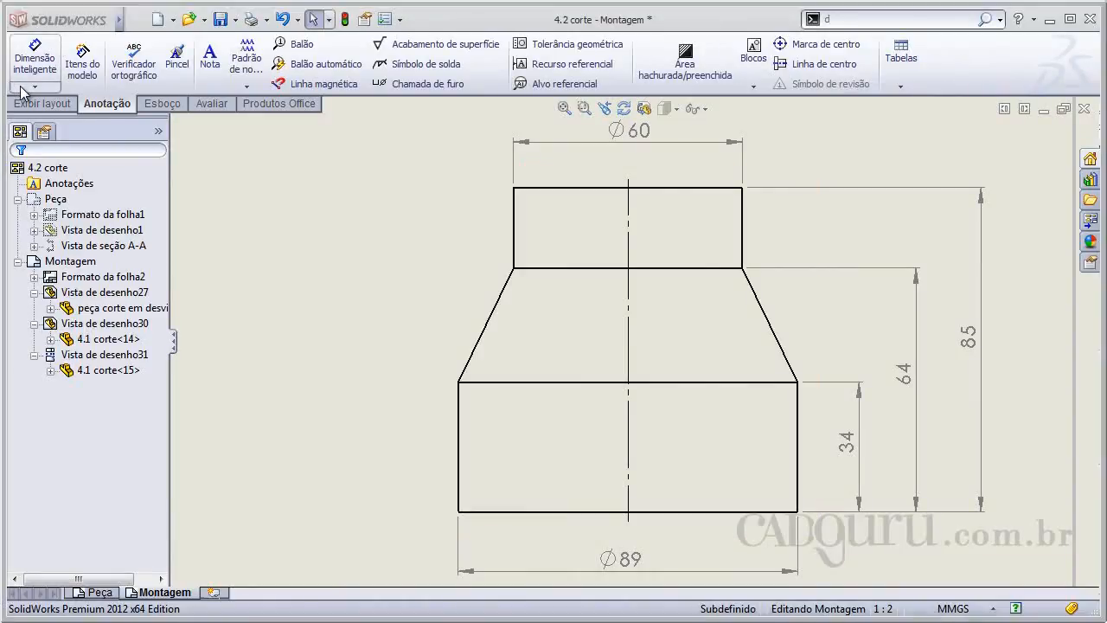
pyautogui.click(23, 88)
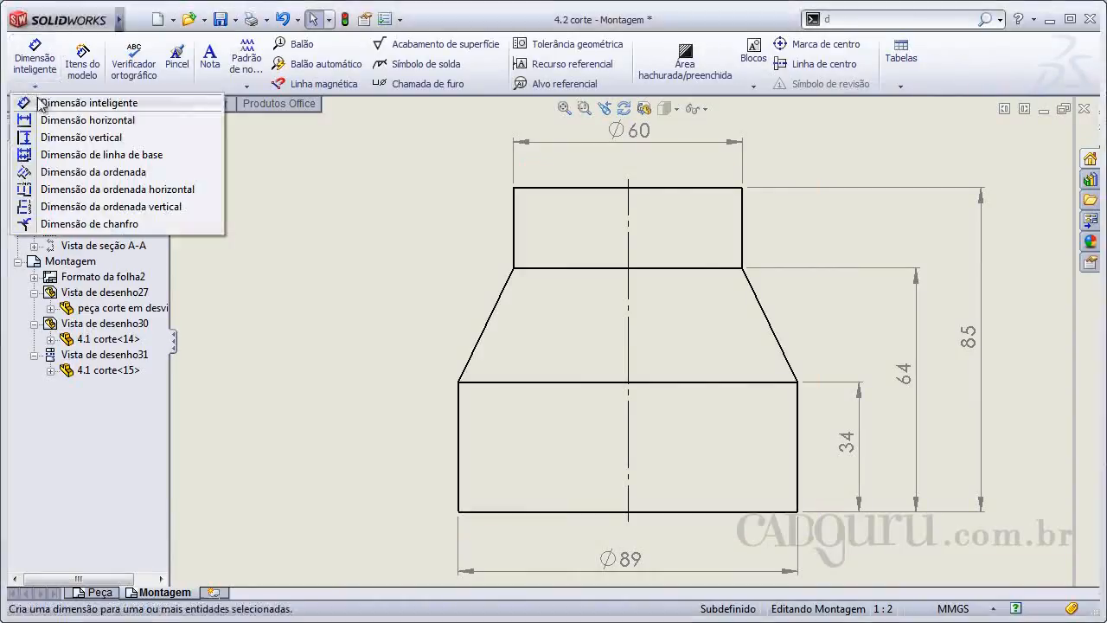
pyautogui.click(107, 190)
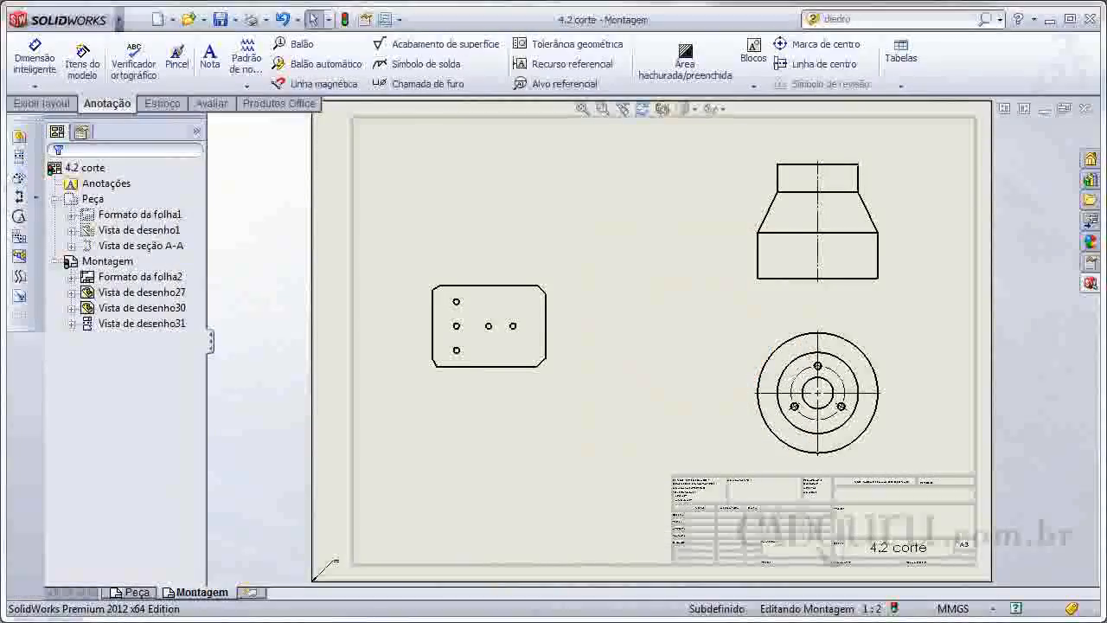
# - Dimension the base diameter between the two outer vertical edges of the stepped cone's front view, placing it below the view
pyautogui.click(37, 66)
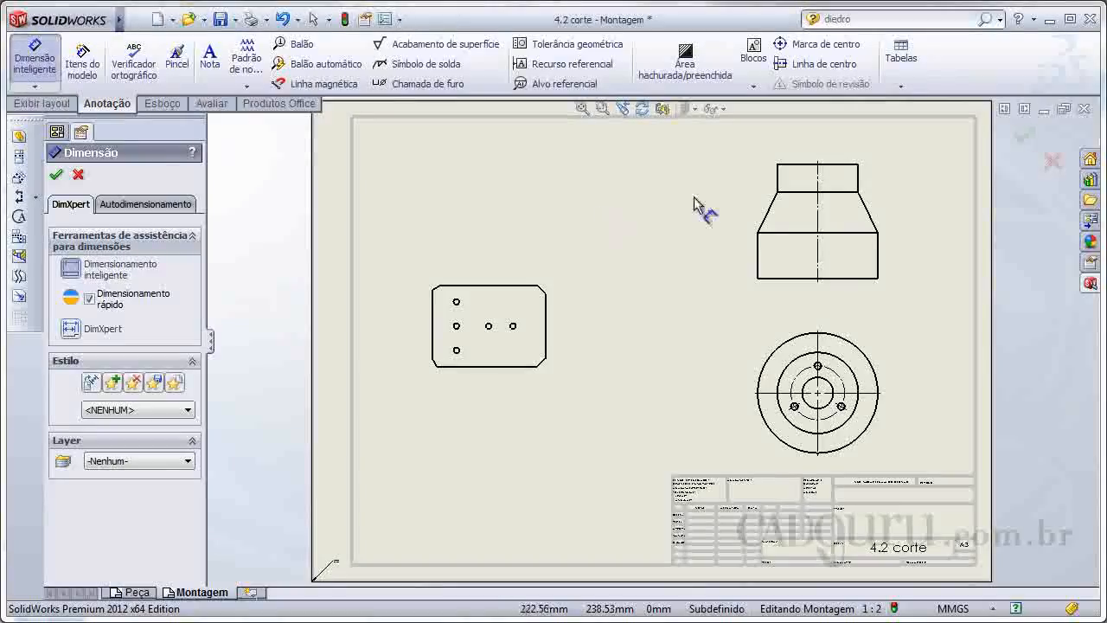
pyautogui.scroll(-2, 804, 270)
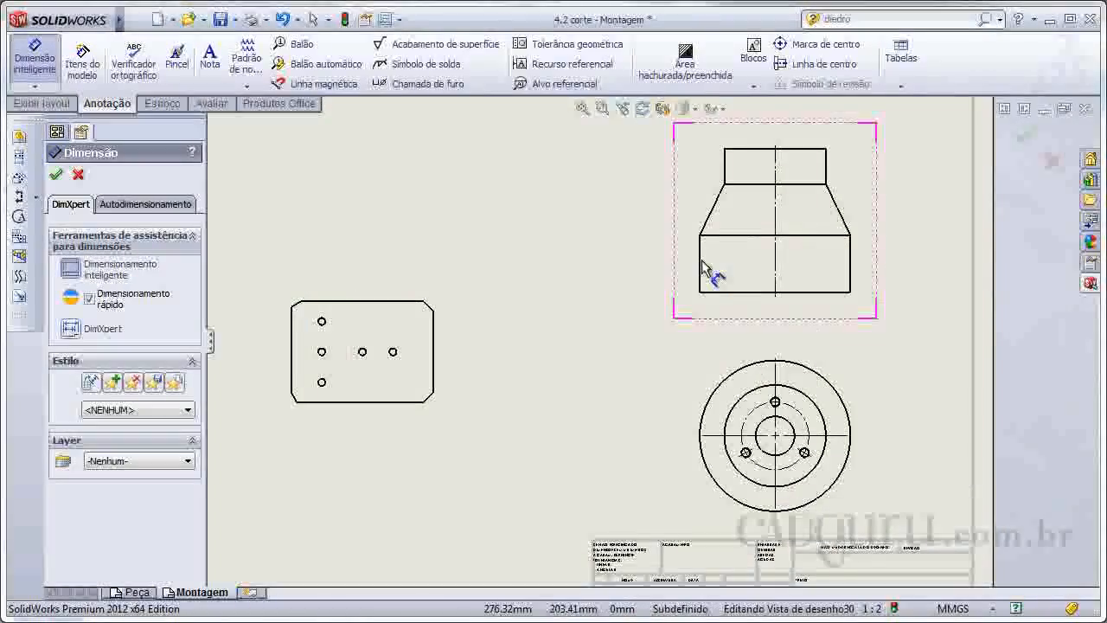
pyautogui.scroll(-3, 805, 281)
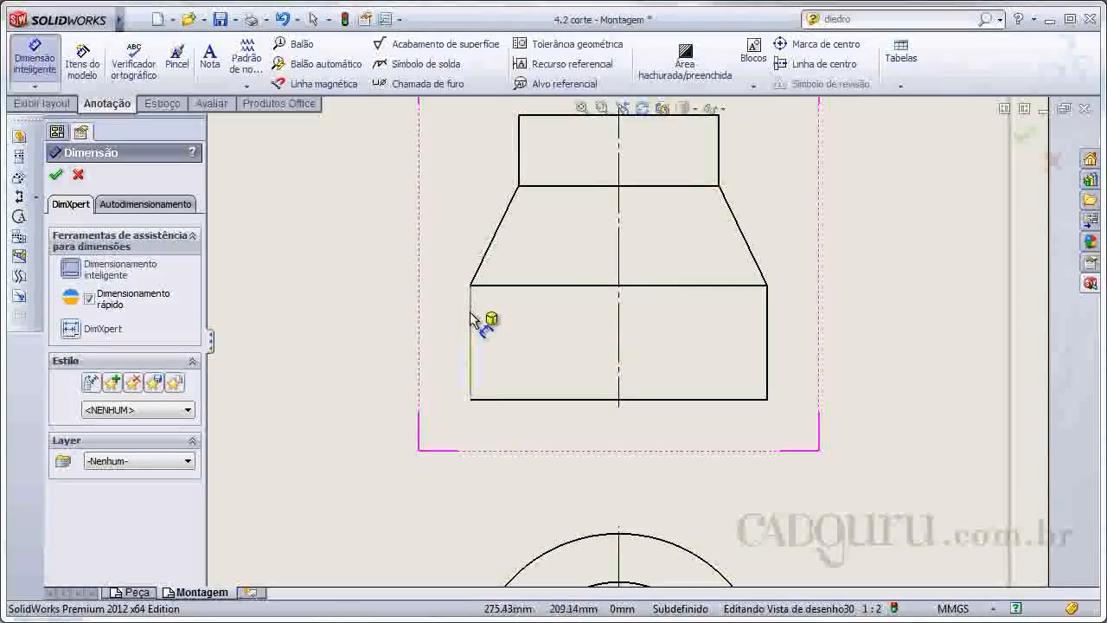
pyautogui.click(471, 319)
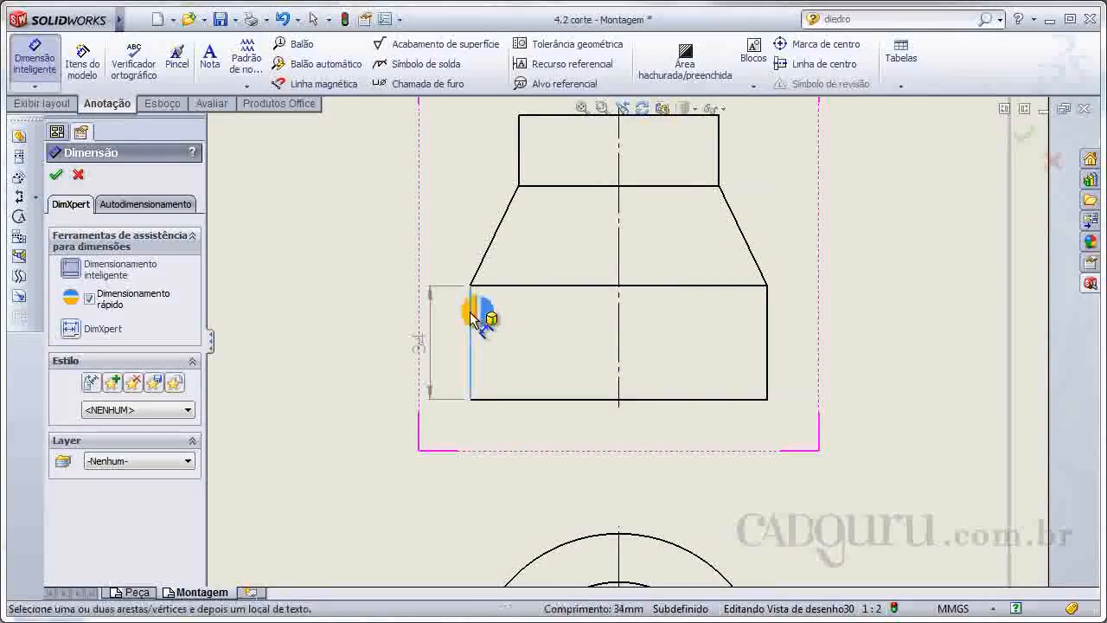
pyautogui.click(769, 338)
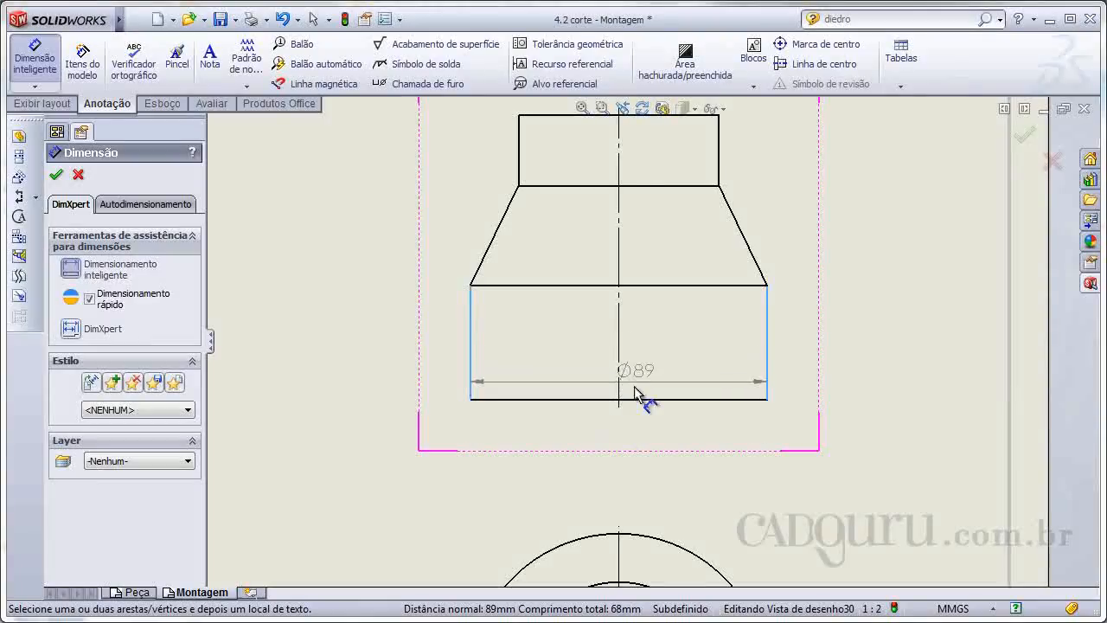
pyautogui.click(617, 448)
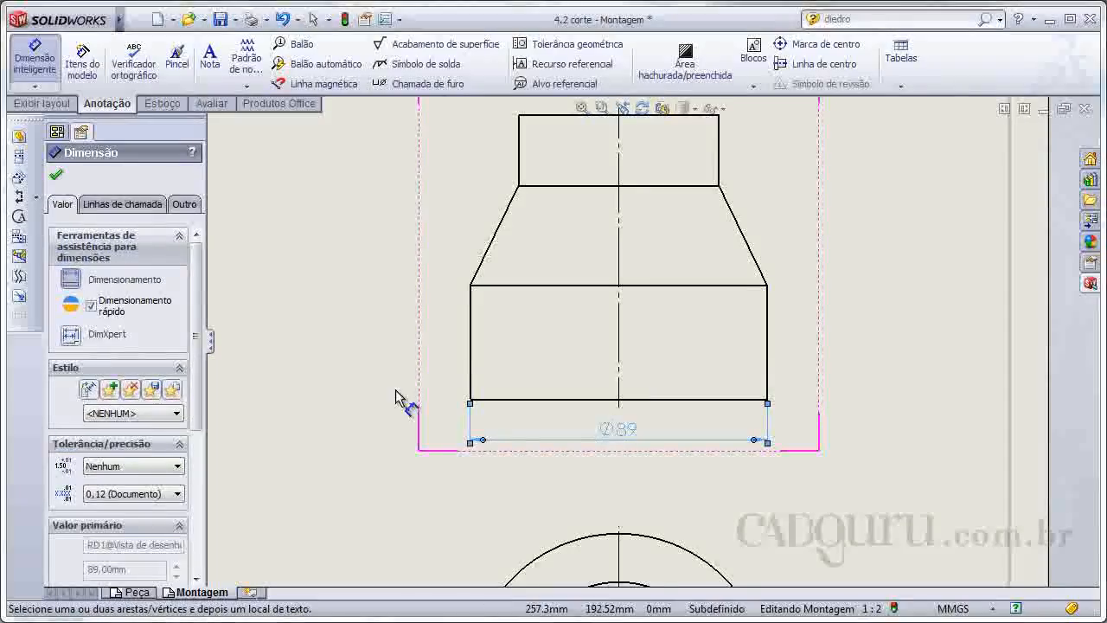
# - Dimension the height of the cylindrical base between its lower and upper horizontal edges, placing it to the right of the view
pyautogui.click(36, 74)
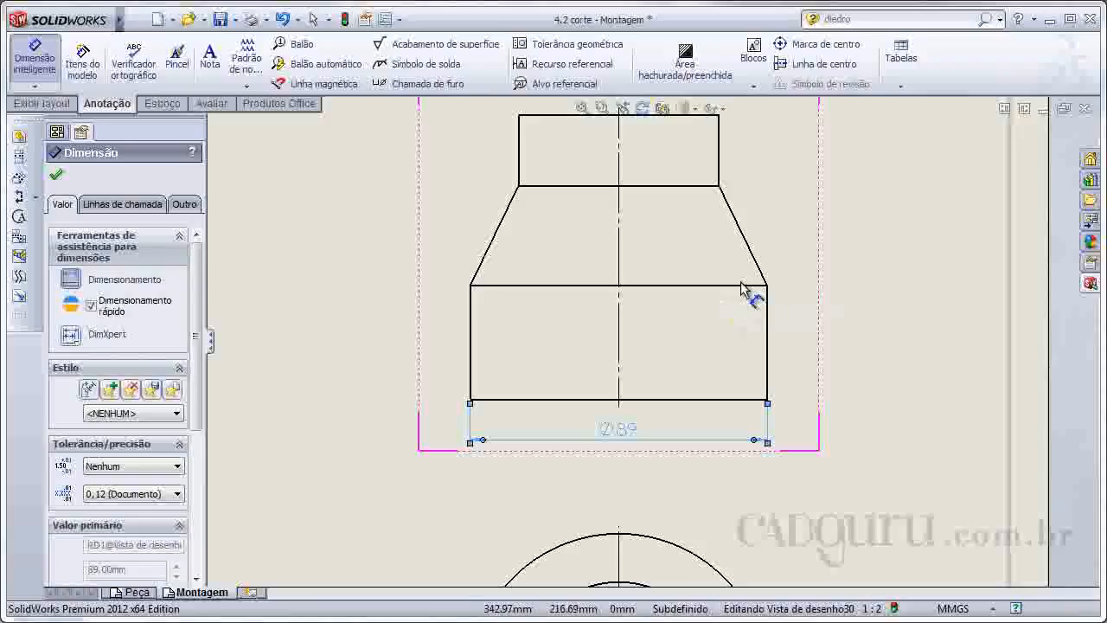
pyautogui.scroll(-1, 796, 353)
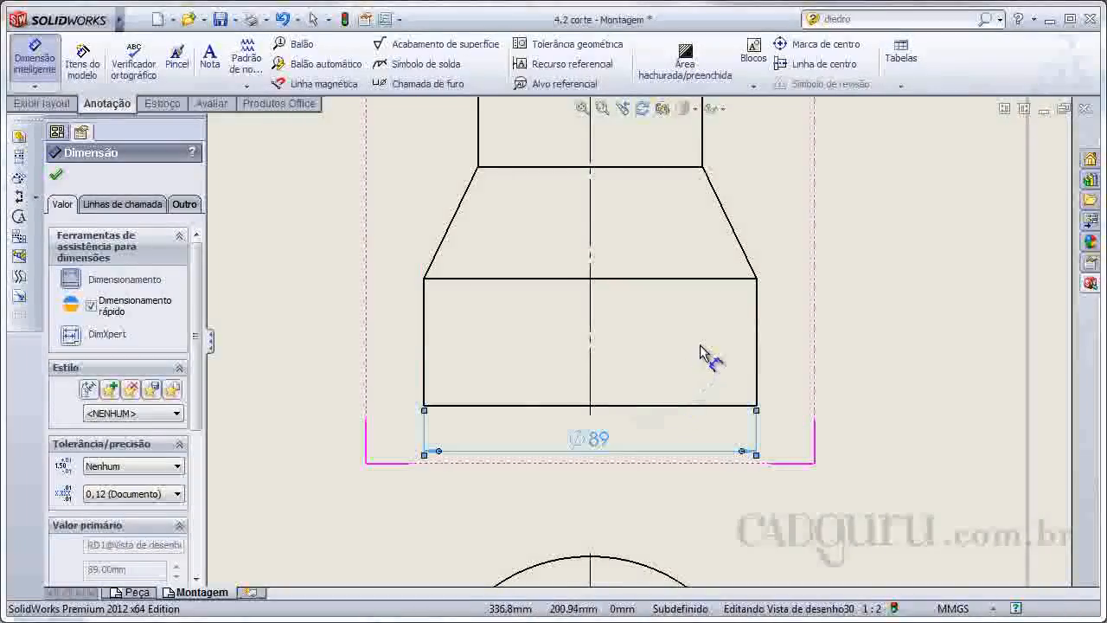
pyautogui.click(698, 406)
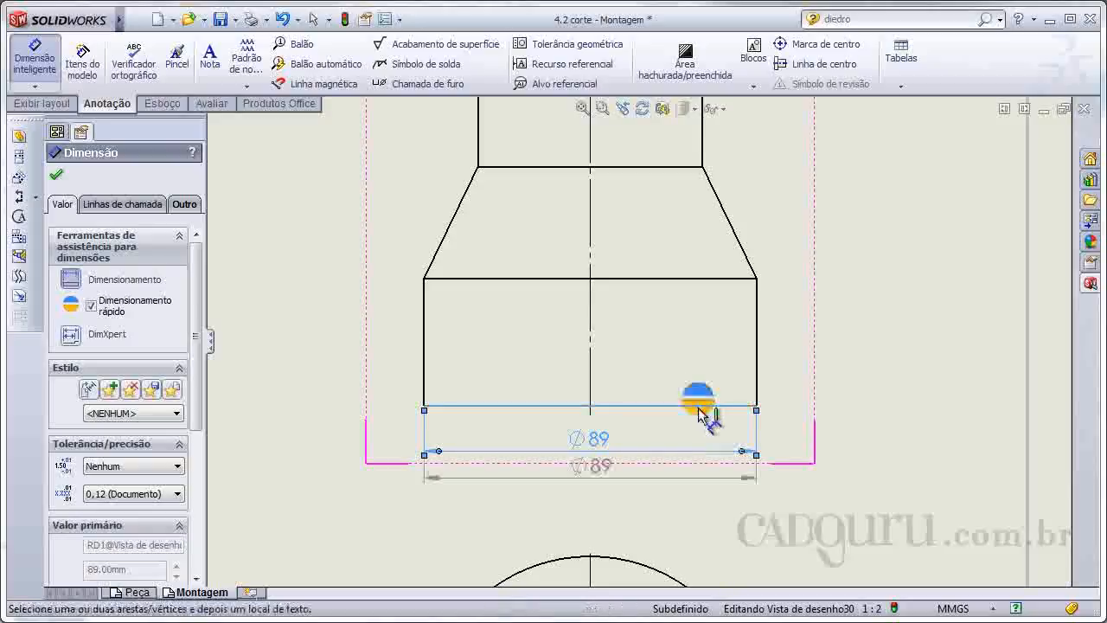
pyautogui.click(703, 282)
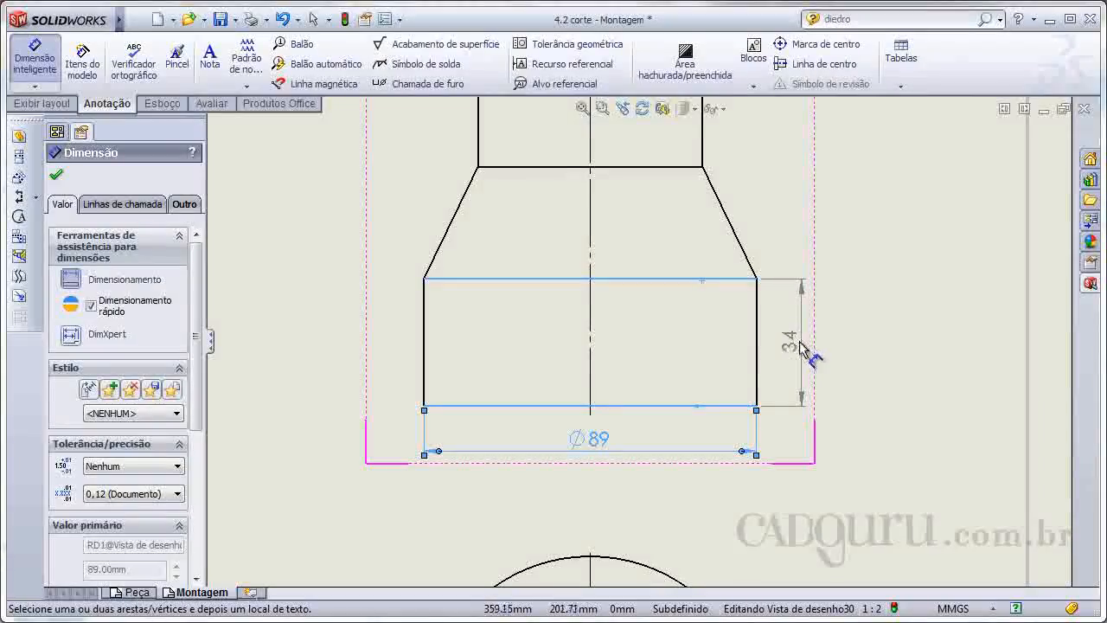
pyautogui.click(800, 345)
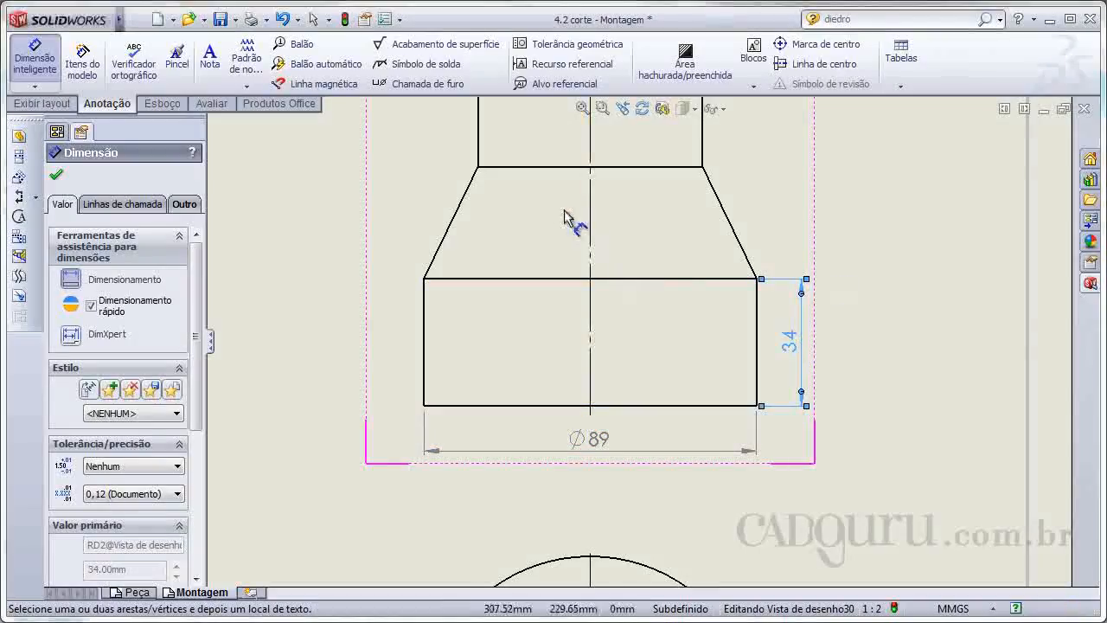
# - Add an angular dimension between the two slanted edges of the conical section, placing it inside the cone
pyautogui.moveTo(558, 223); pyautogui.dragTo(600, 371, button='middle')
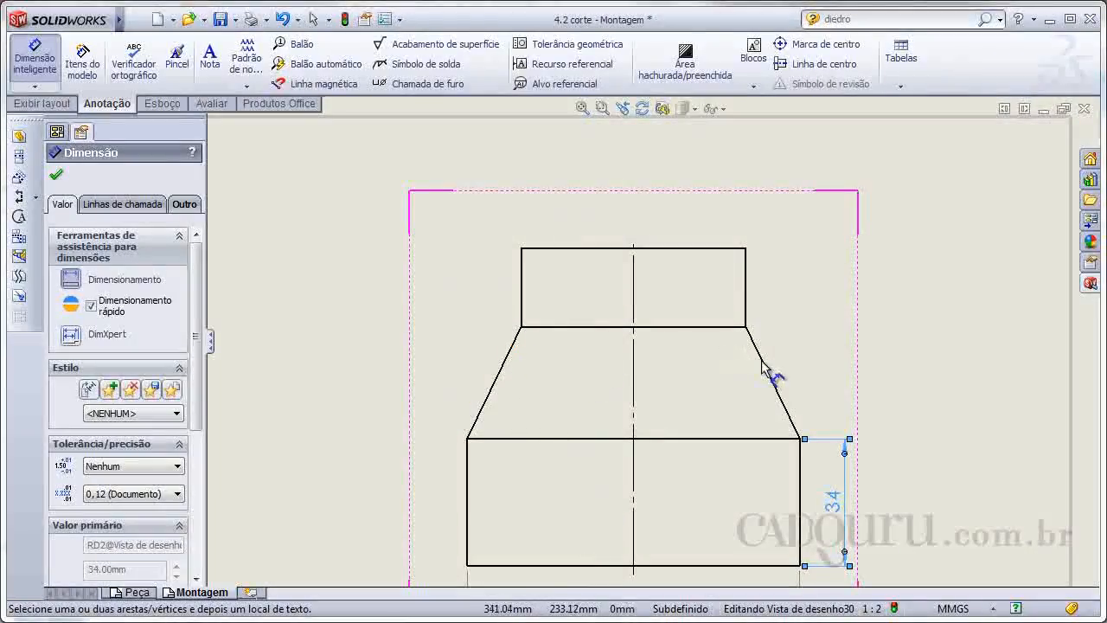
pyautogui.click(511, 348)
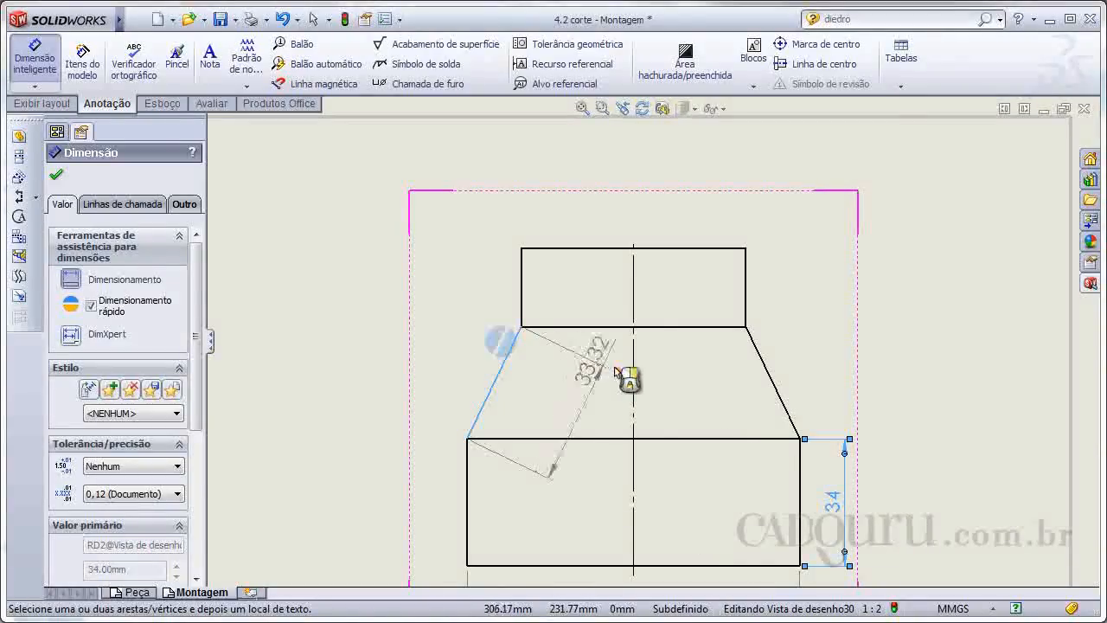
pyautogui.click(757, 350)
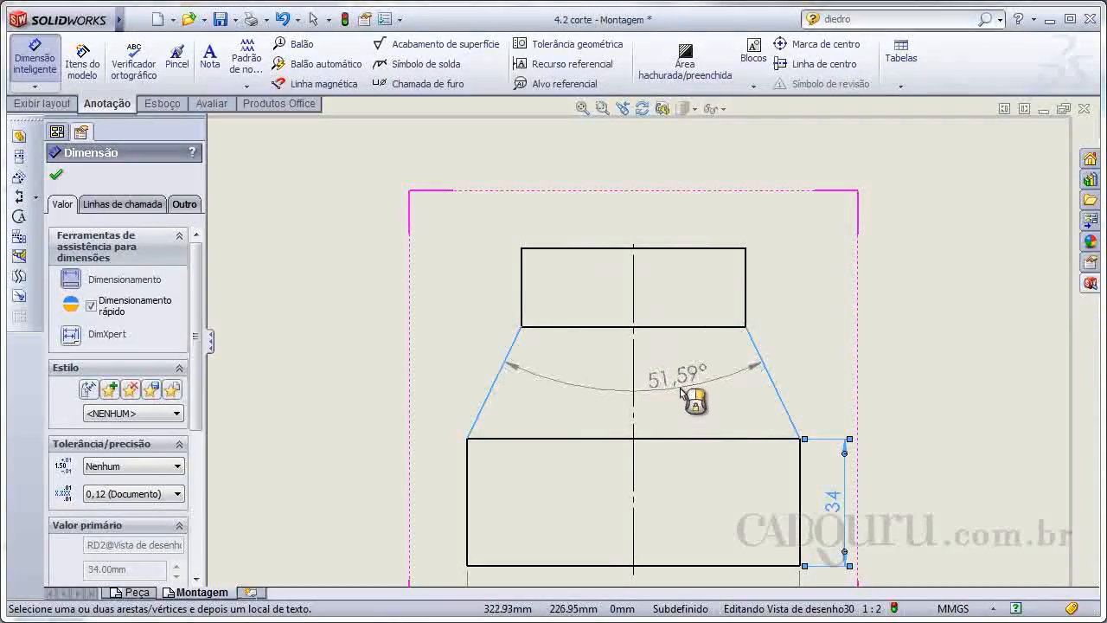
pyautogui.click(688, 398)
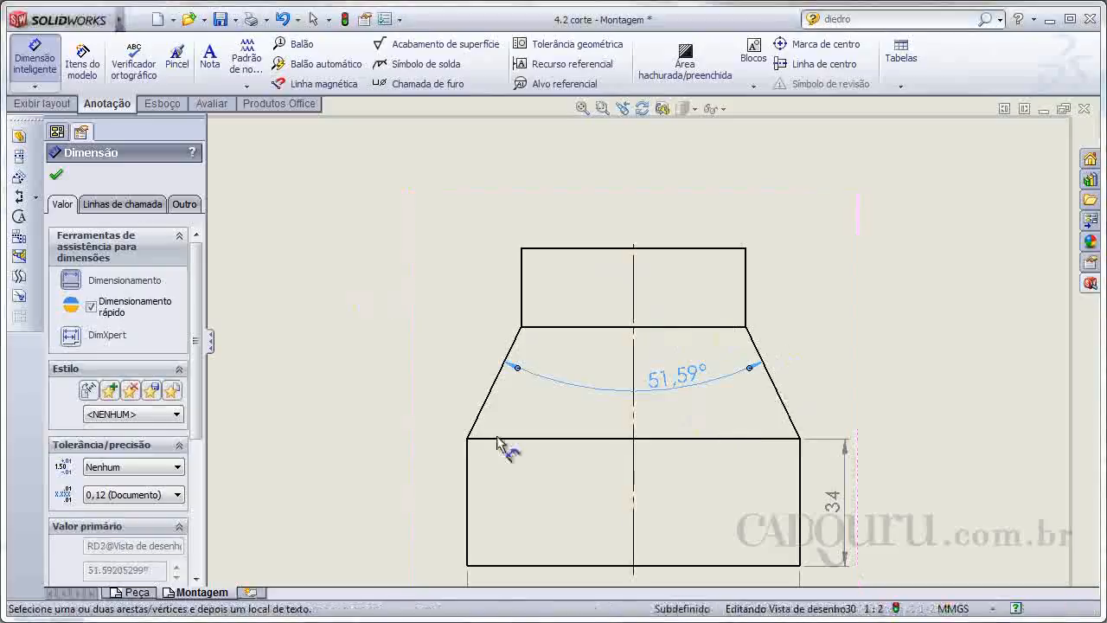
# - Add a thread dimension to the lower-right tapped hole in the circular view, placing it below the outer circle
pyautogui.scroll(2, 705, 471)
pyautogui.moveTo(689, 449); pyautogui.dragTo(645, 193, button='middle')
pyautogui.moveTo(699, 390)
pyautogui.mouseDown(button='middle')
pyautogui.moveTo(696, 262)
pyautogui.moveTo(722, 198)
pyautogui.mouseUp(button='middle')
pyautogui.scroll(-3, 662, 309)
pyautogui.scroll(-2, 665, 324)
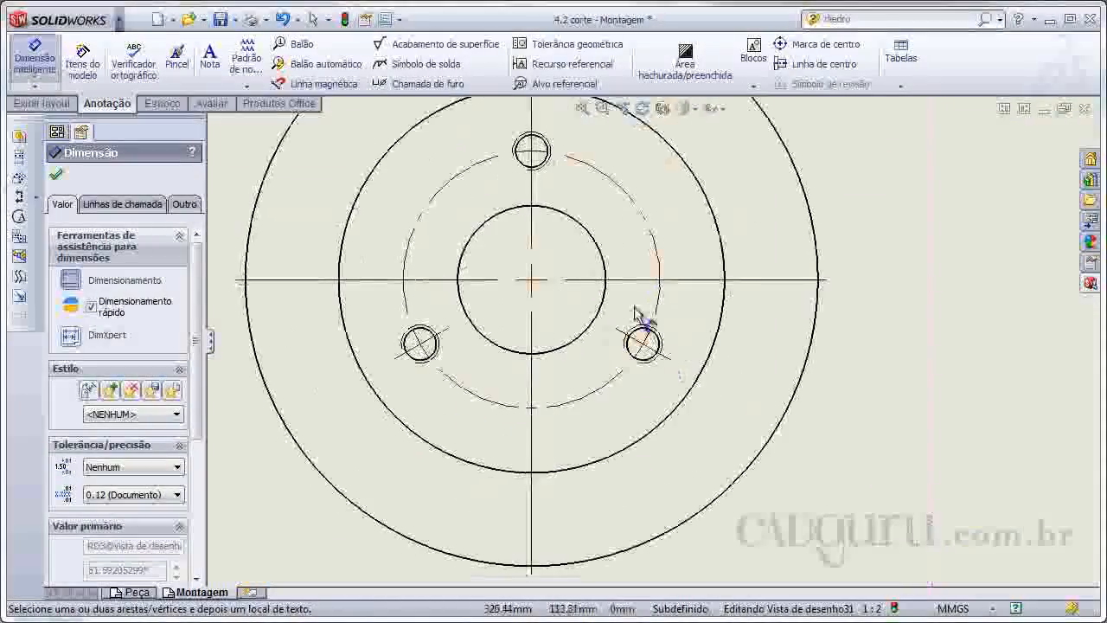
pyautogui.scroll(-1, 696, 316)
pyautogui.moveTo(706, 308); pyautogui.dragTo(739, 303, button='middle')
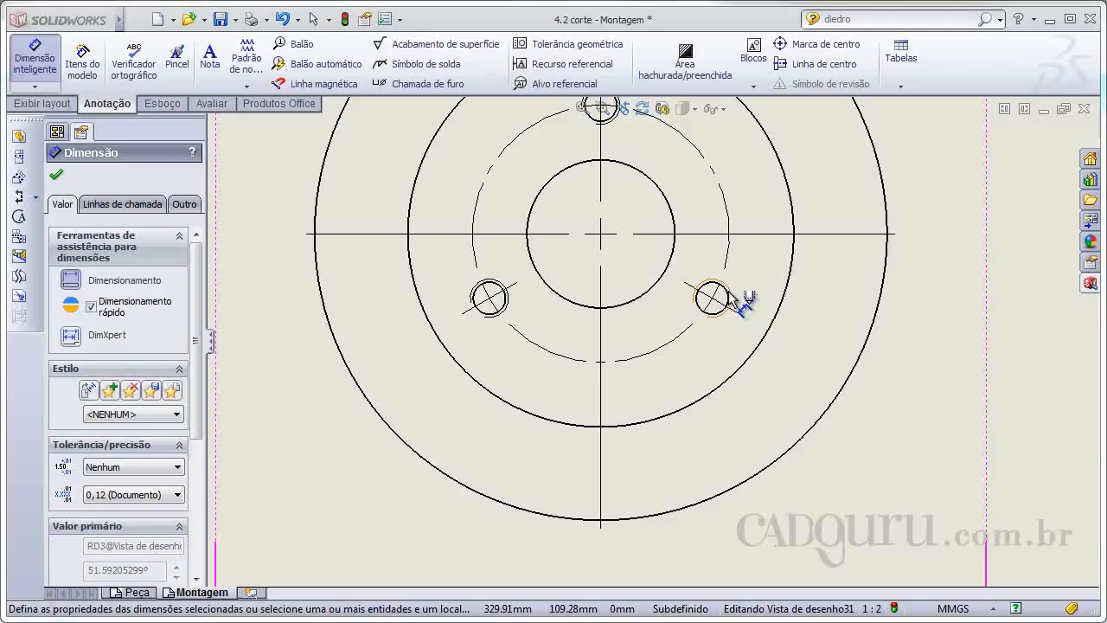
pyautogui.click(729, 298)
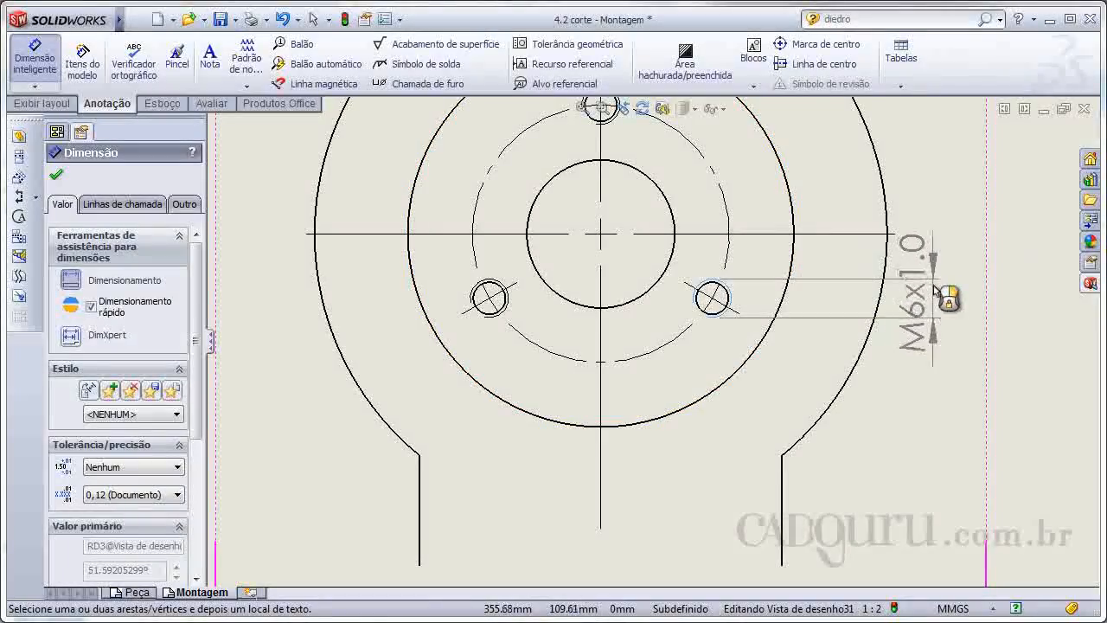
pyautogui.scroll(3, 816, 338)
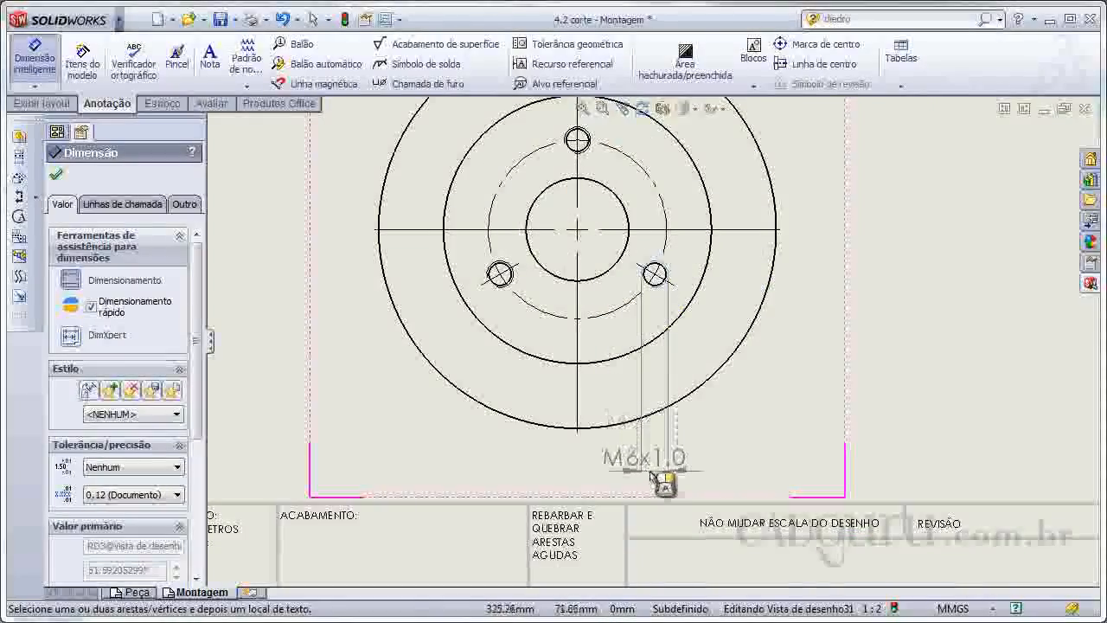
pyautogui.click(662, 476)
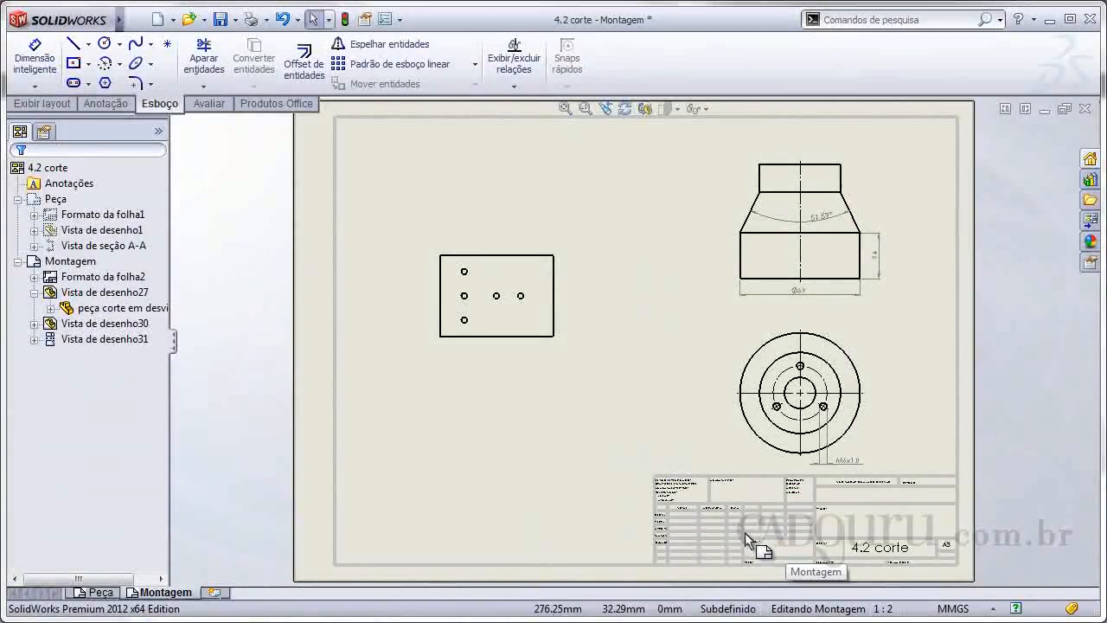
pyautogui.moveTo(32, 32)
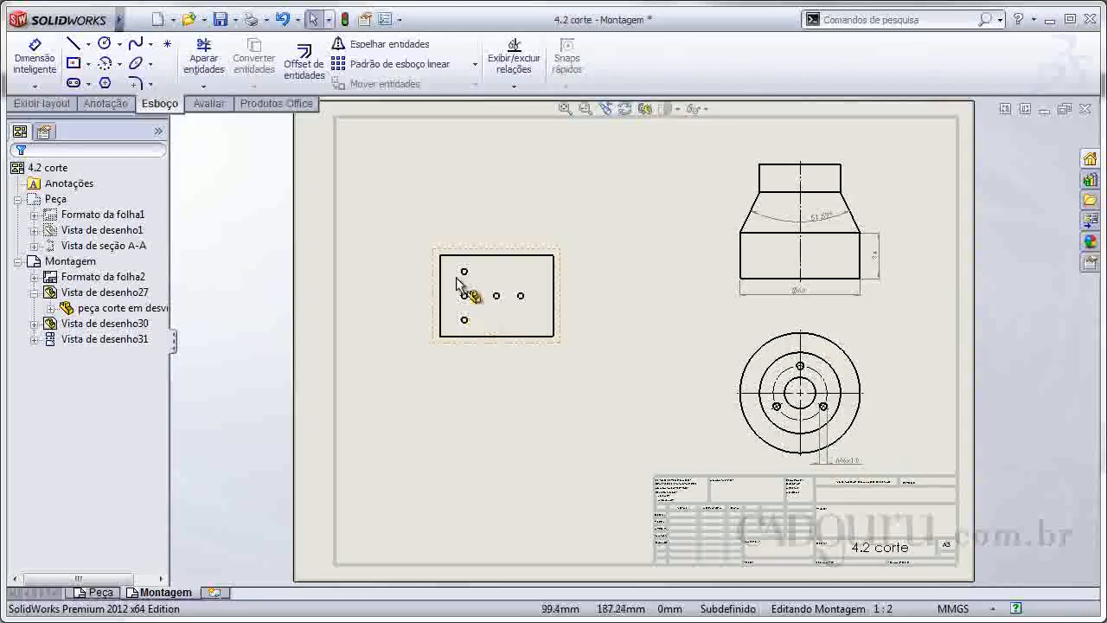
pyautogui.scroll(-5, 432, 275)
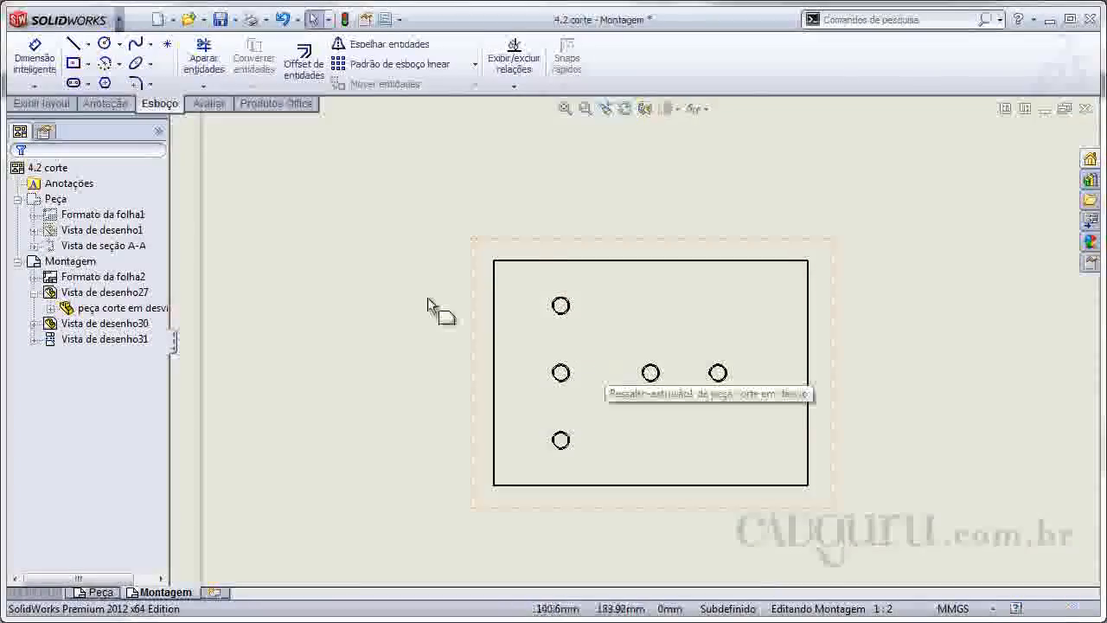
pyautogui.click(34, 57)
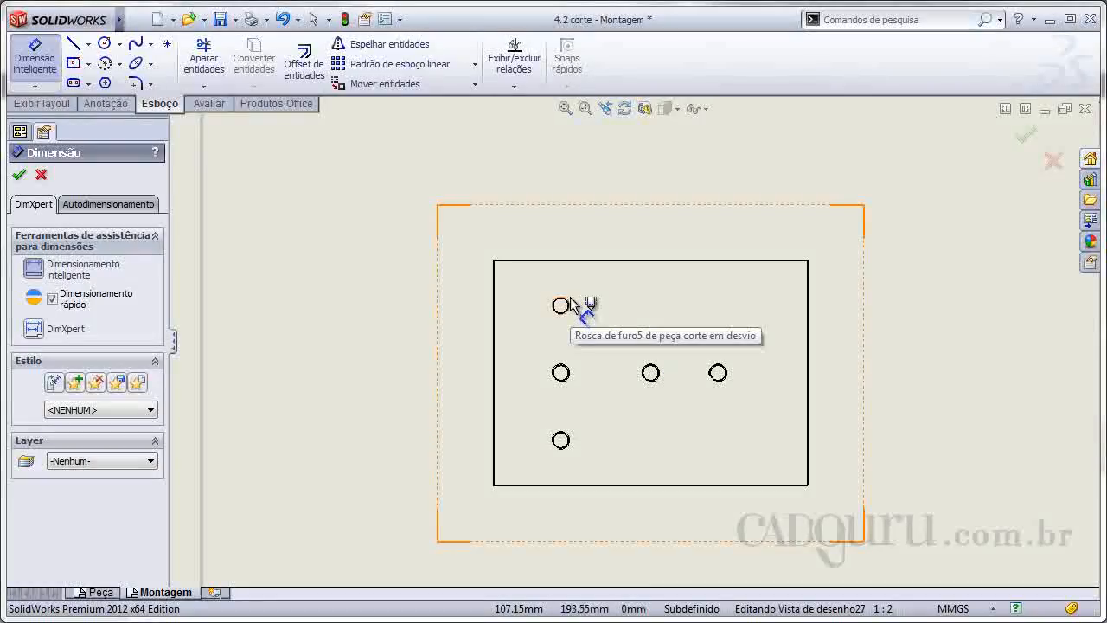
pyautogui.click(570, 304)
pyautogui.click(653, 374)
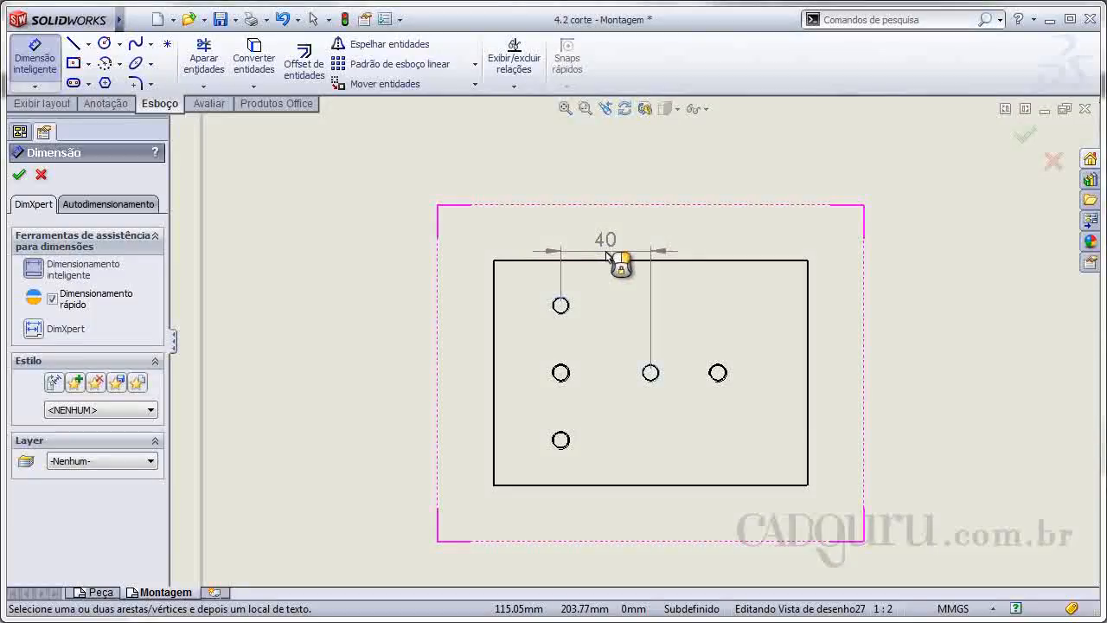
pyautogui.press('Escape')
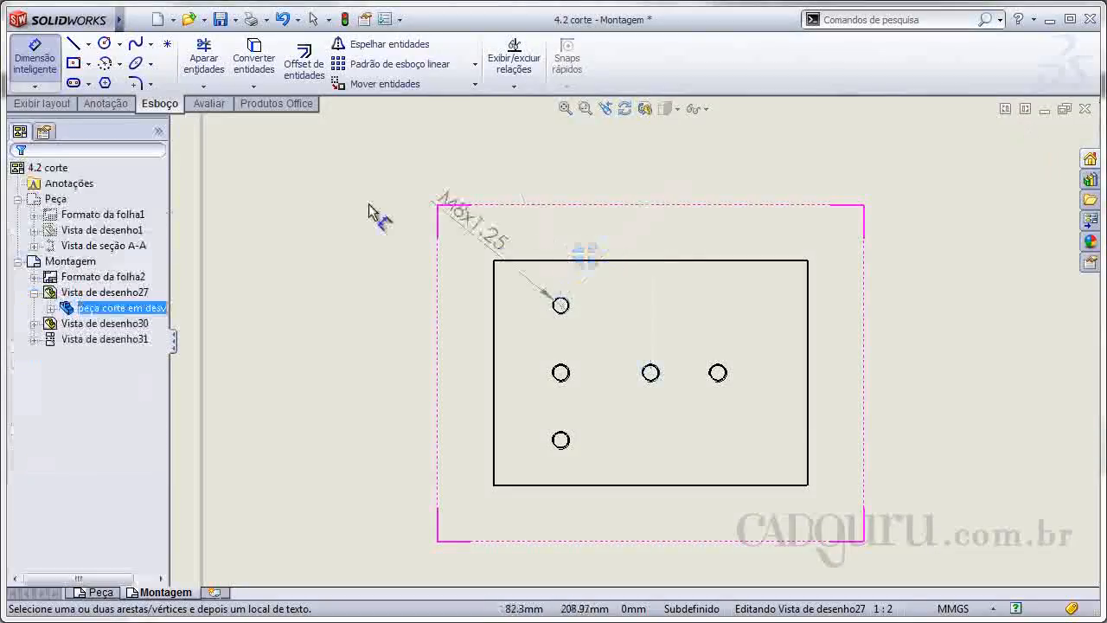
# - Add a horizontal dimension from the plate's upper-left hole to the nearest hole on its right in the middle row, placed above the plate
pyautogui.click(35, 87)
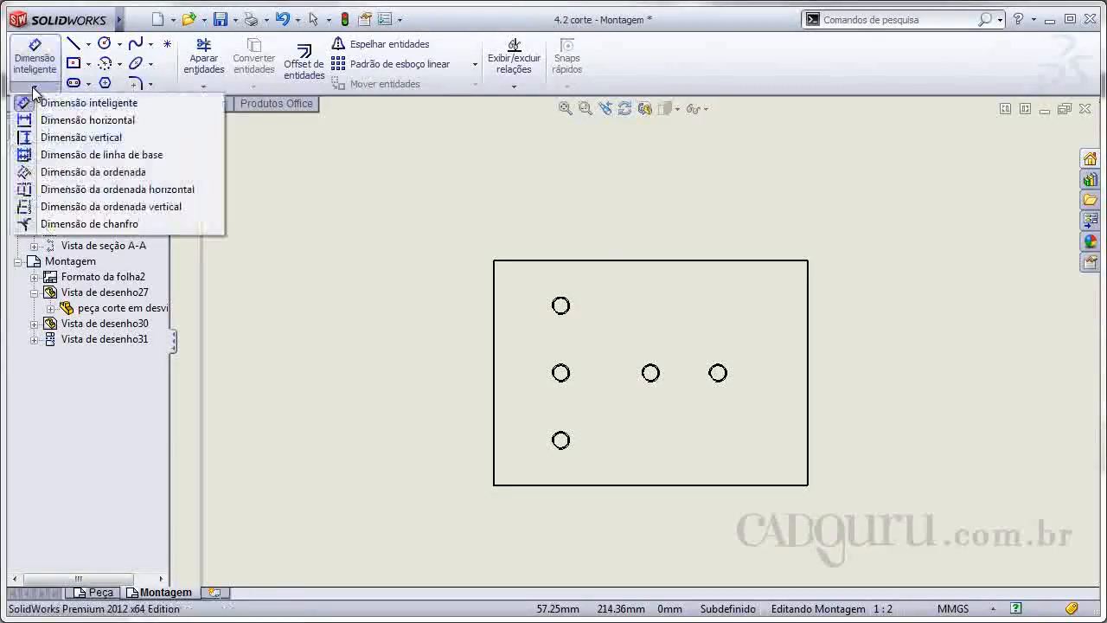
pyautogui.click(93, 121)
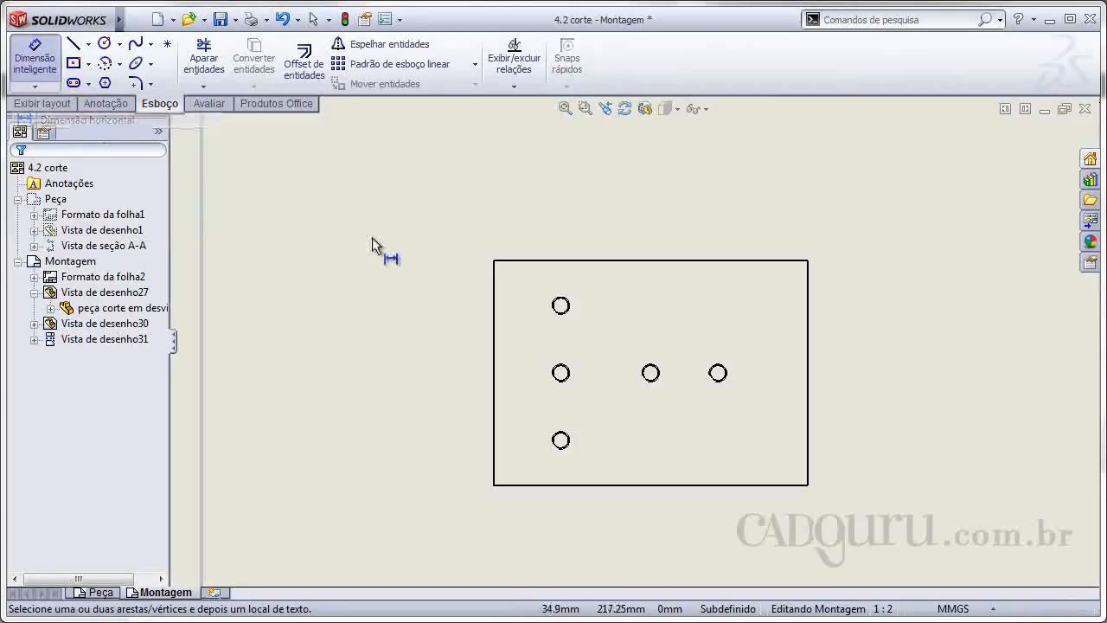
pyautogui.click(568, 307)
pyautogui.click(656, 373)
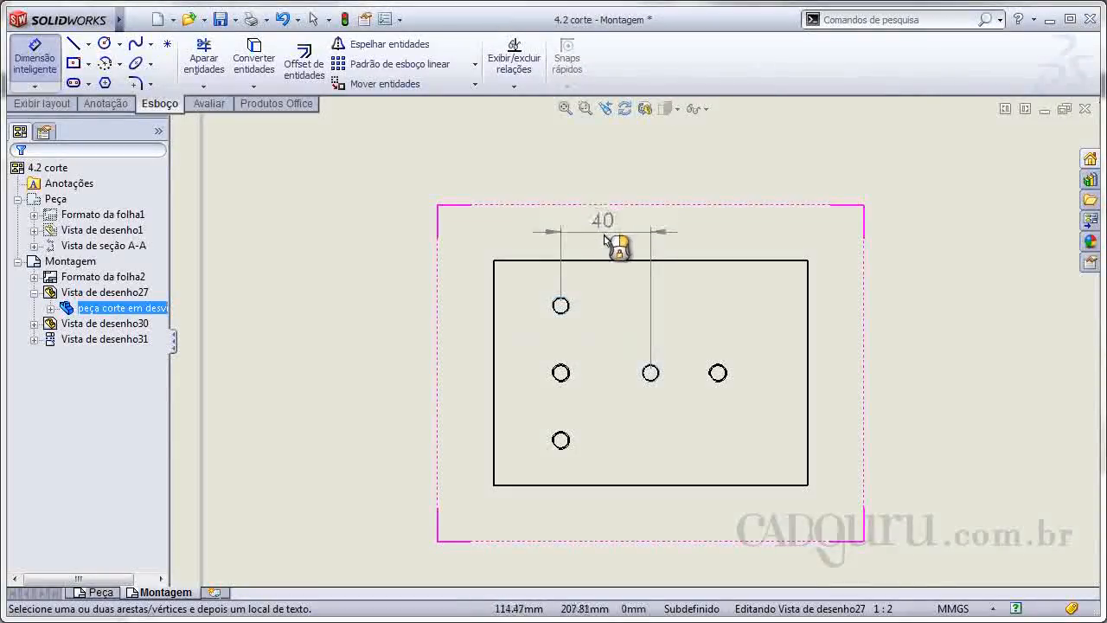
pyautogui.click(604, 236)
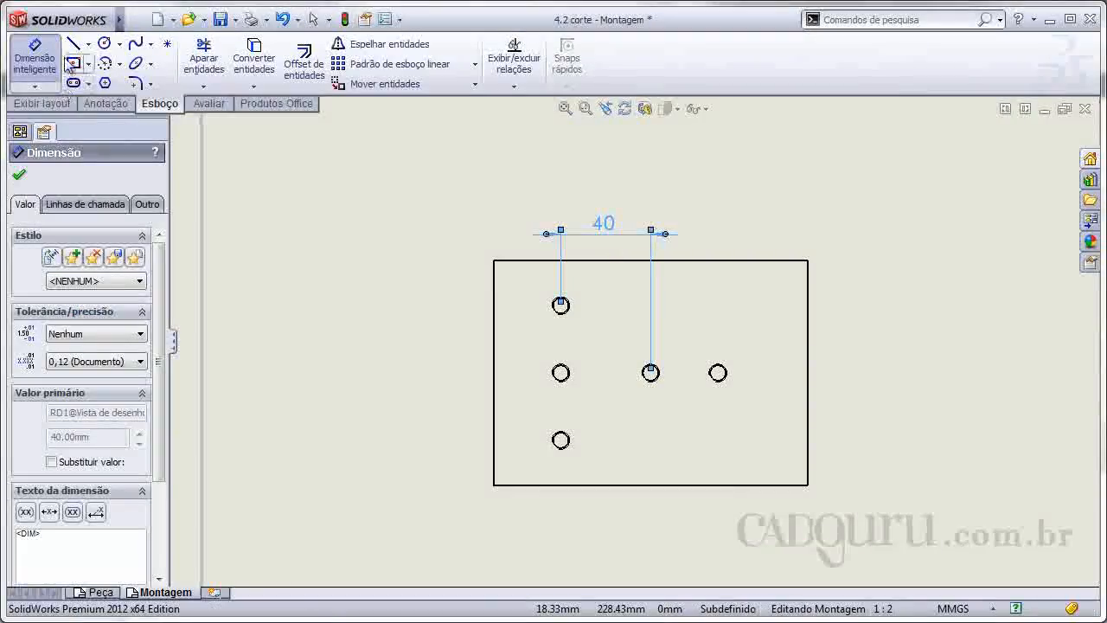
# - Add a vertical dimension between the plate's upper-left hole and that same middle-row hole, placed to the left of the plate
pyautogui.click(32, 88)
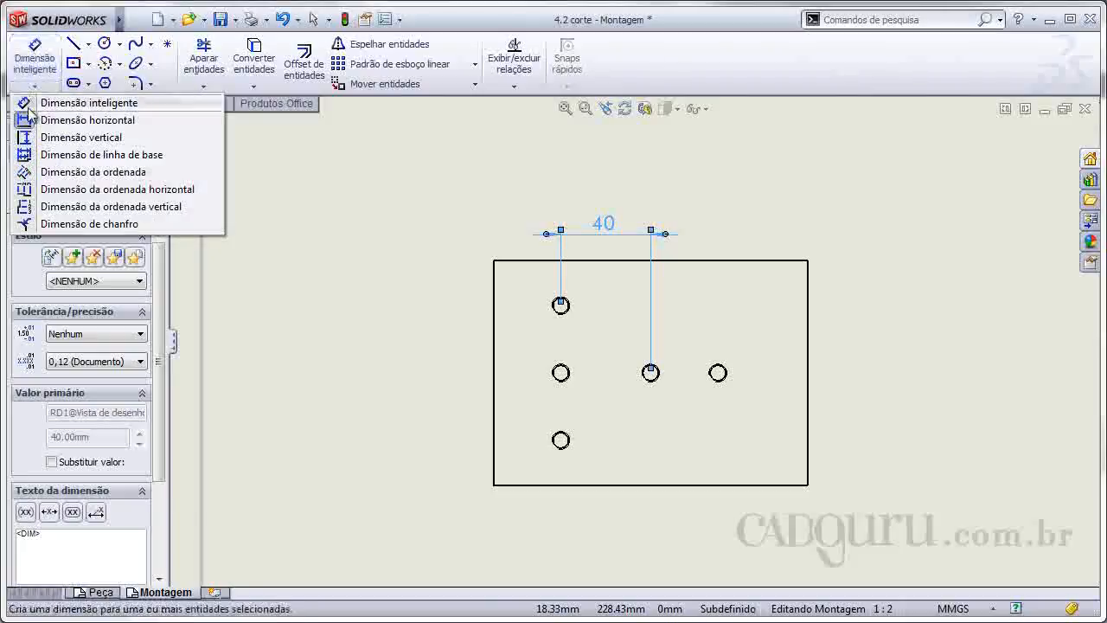
pyautogui.click(81, 138)
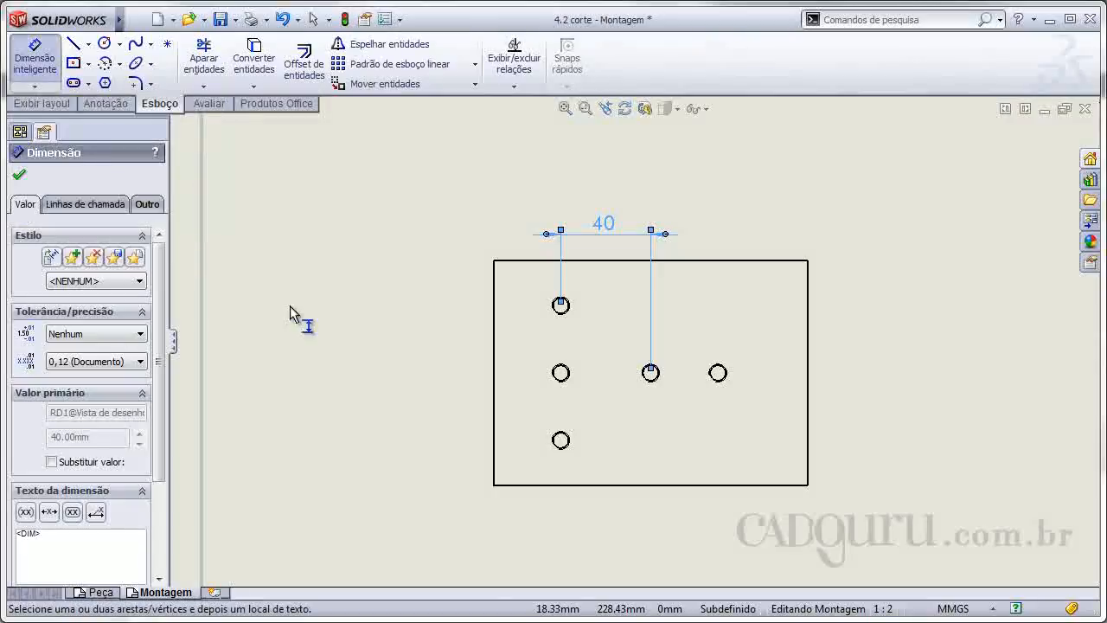
pyautogui.click(650, 372)
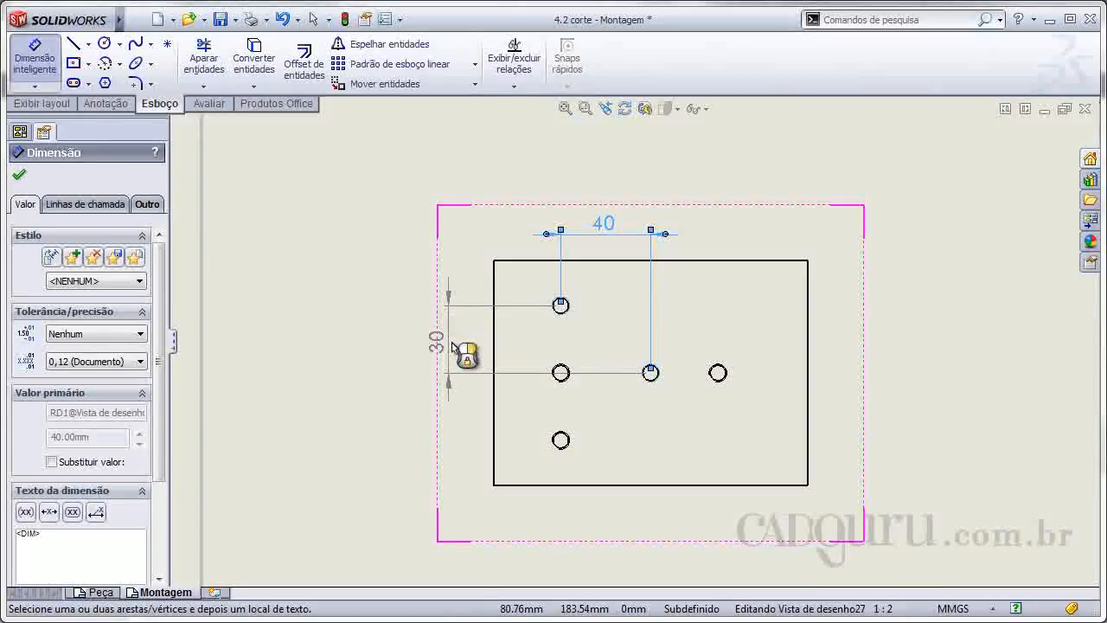
pyautogui.click(445, 338)
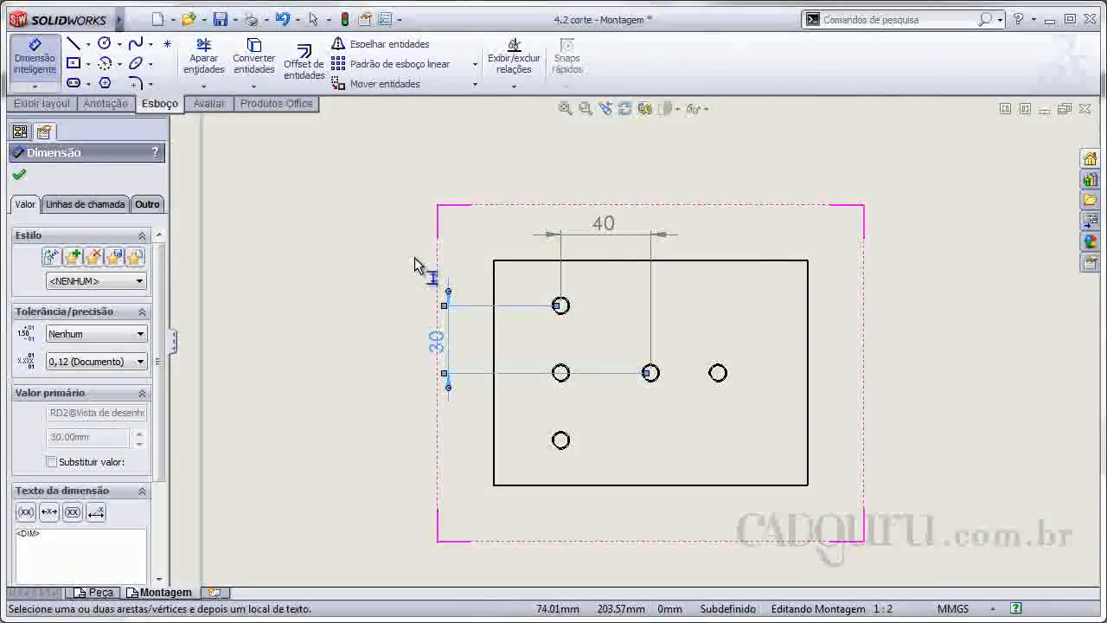
# - Delete the three stacked horizontal dimensions above the plate together
pyautogui.click(37, 87)
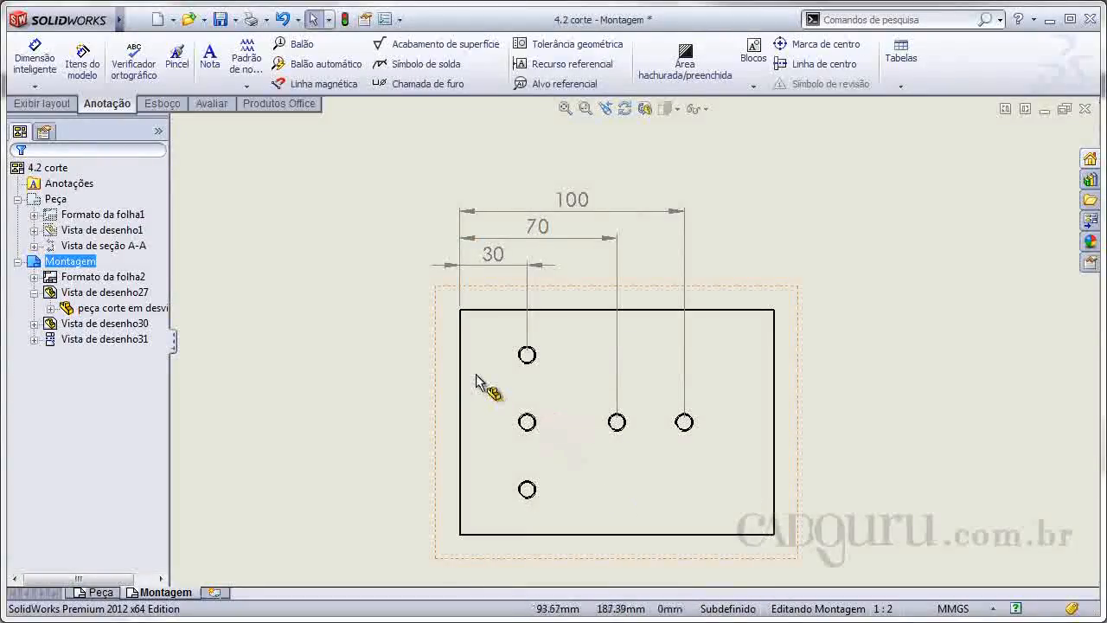
pyautogui.click(527, 354)
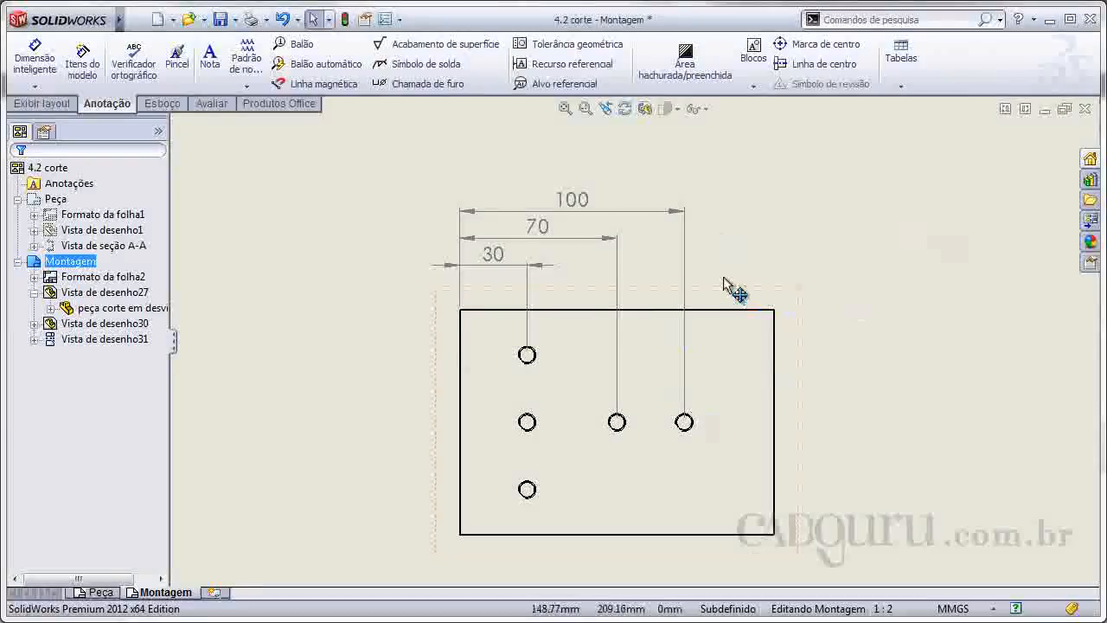
pyautogui.moveTo(840, 279); pyautogui.dragTo(370, 188)
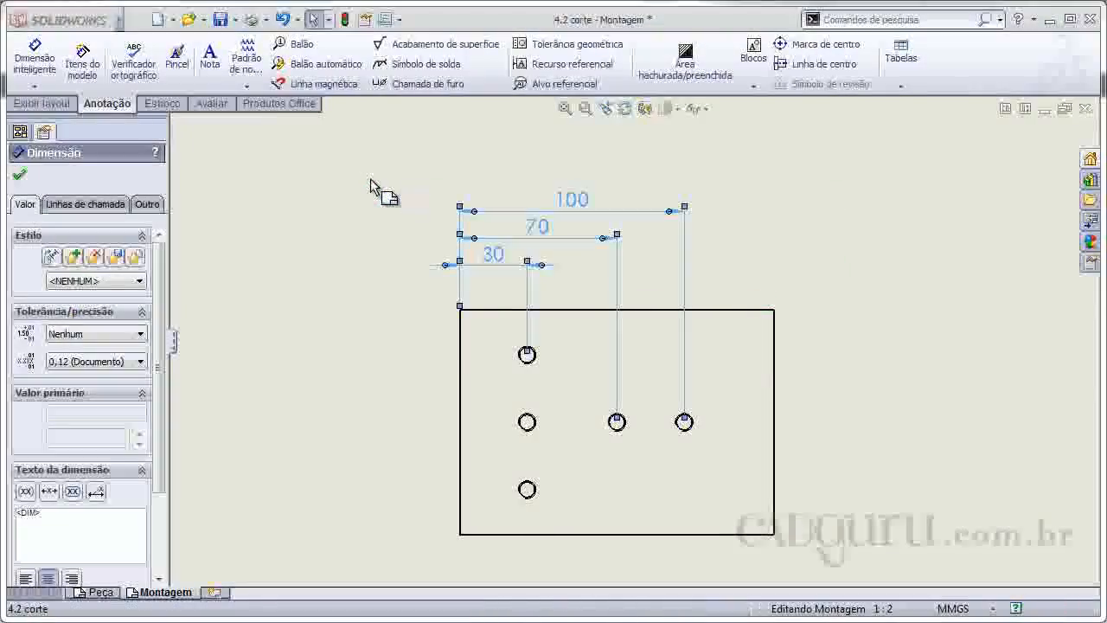
pyautogui.press('Delete')
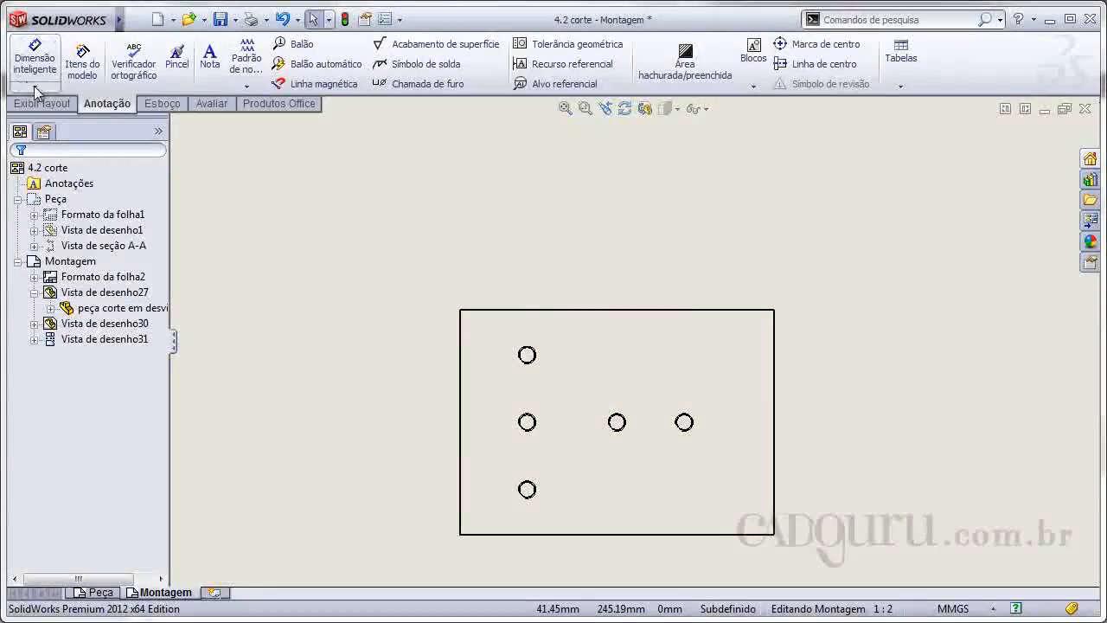
# - Add baseline dimensions from the plate's left edge to the upper-left hole and to the second and third holes of the middle row
pyautogui.click(32, 87)
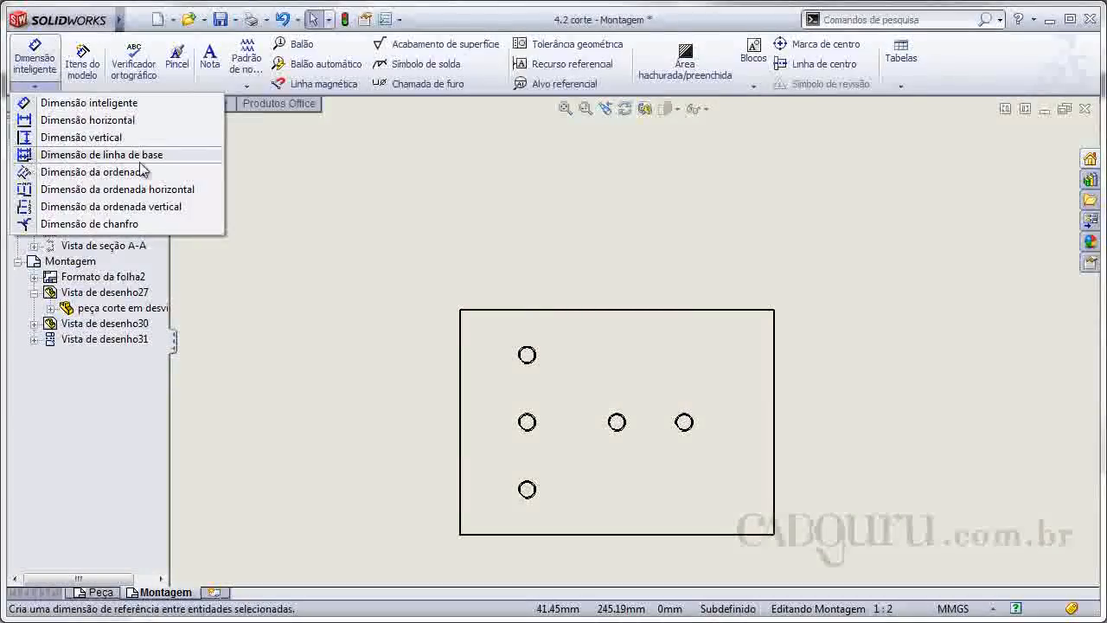
pyautogui.click(90, 156)
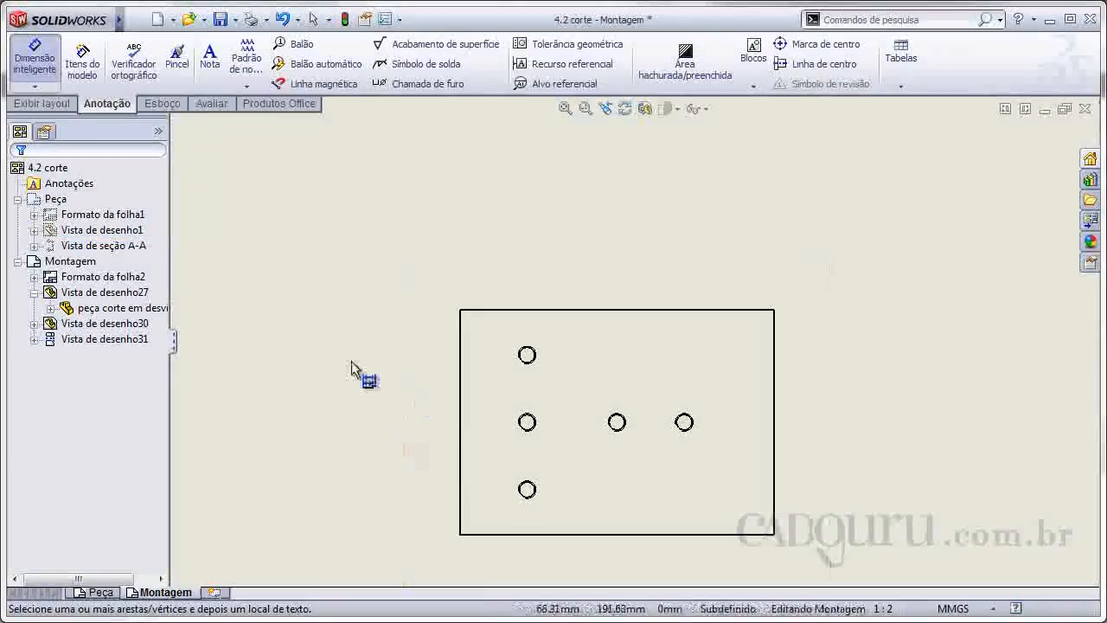
pyautogui.click(460, 340)
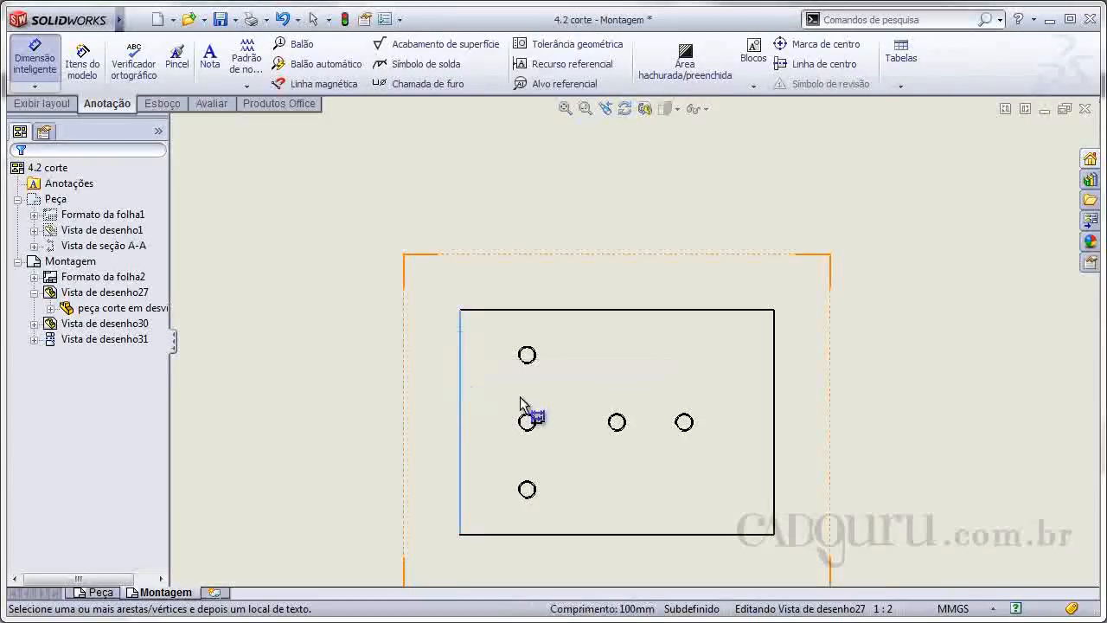
pyautogui.click(535, 351)
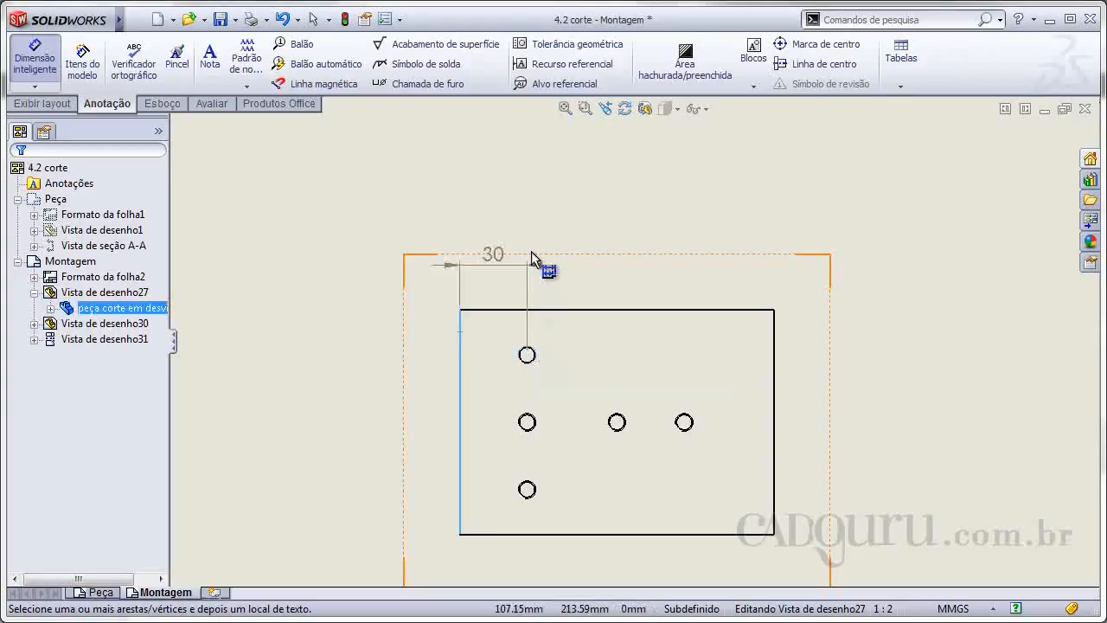
pyautogui.click(617, 422)
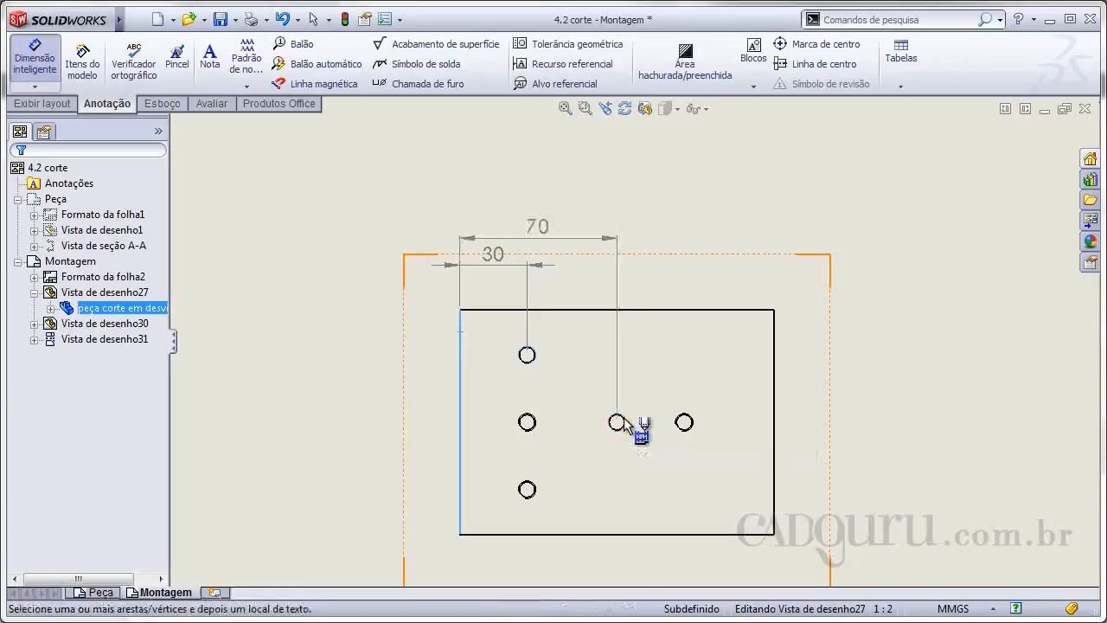
pyautogui.click(685, 421)
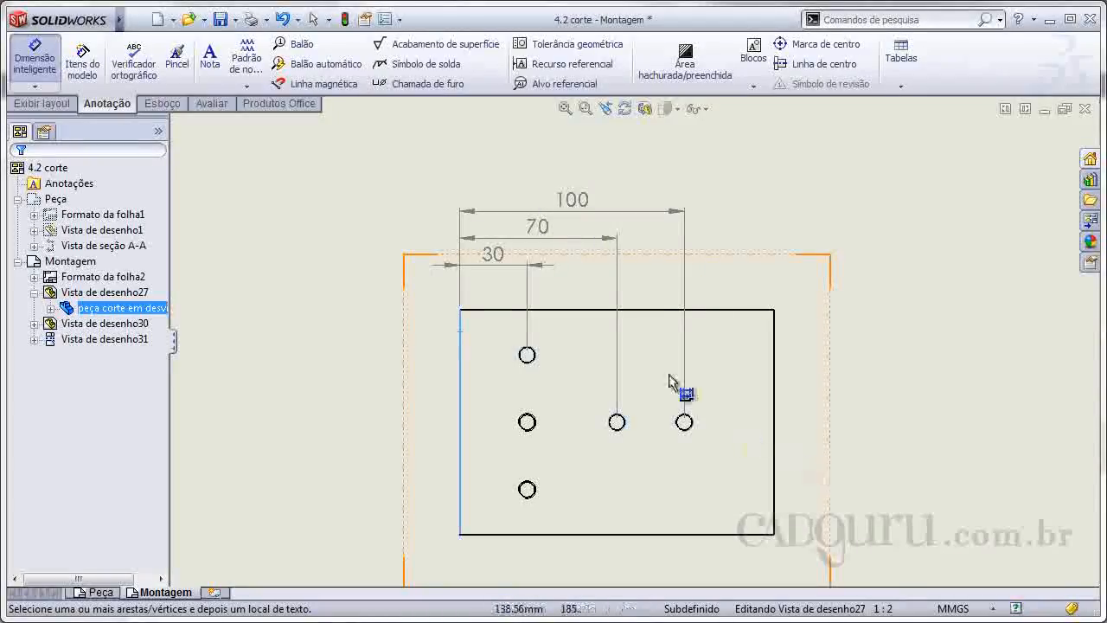
# - Add ordinate dimensions below the plate, with the lower-left hole as zero, to the second and third holes of the middle row
pyautogui.click(32, 87)
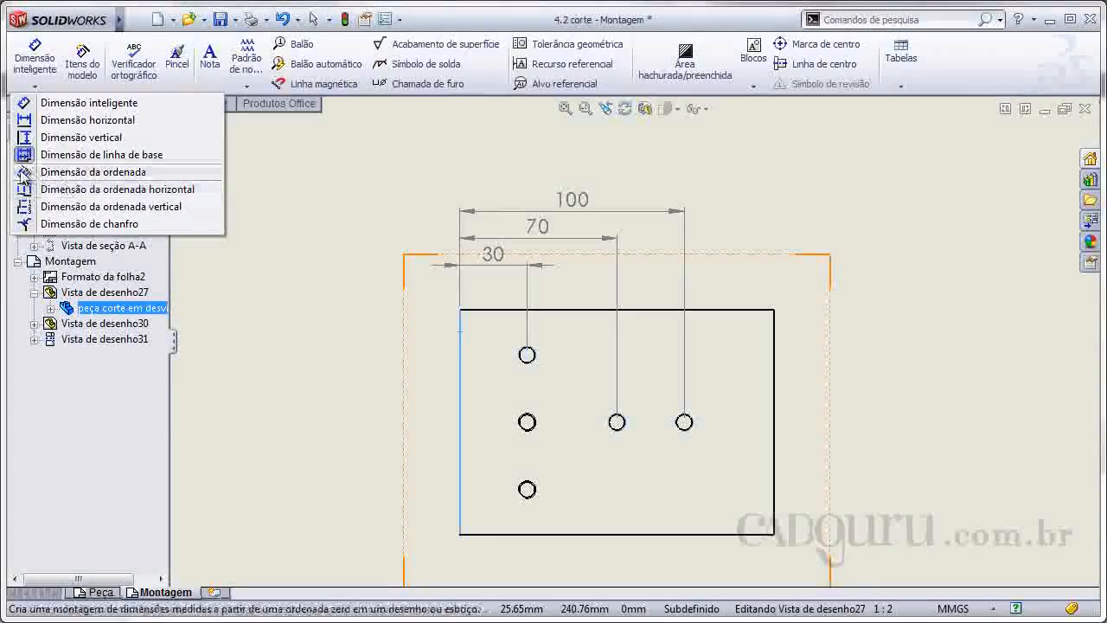
pyautogui.click(131, 177)
pyautogui.moveTo(519, 467)
pyautogui.mouseDown(button='middle')
pyautogui.moveTo(504, 390)
pyautogui.moveTo(436, 350)
pyautogui.moveTo(433, 395)
pyautogui.mouseUp(button='middle')
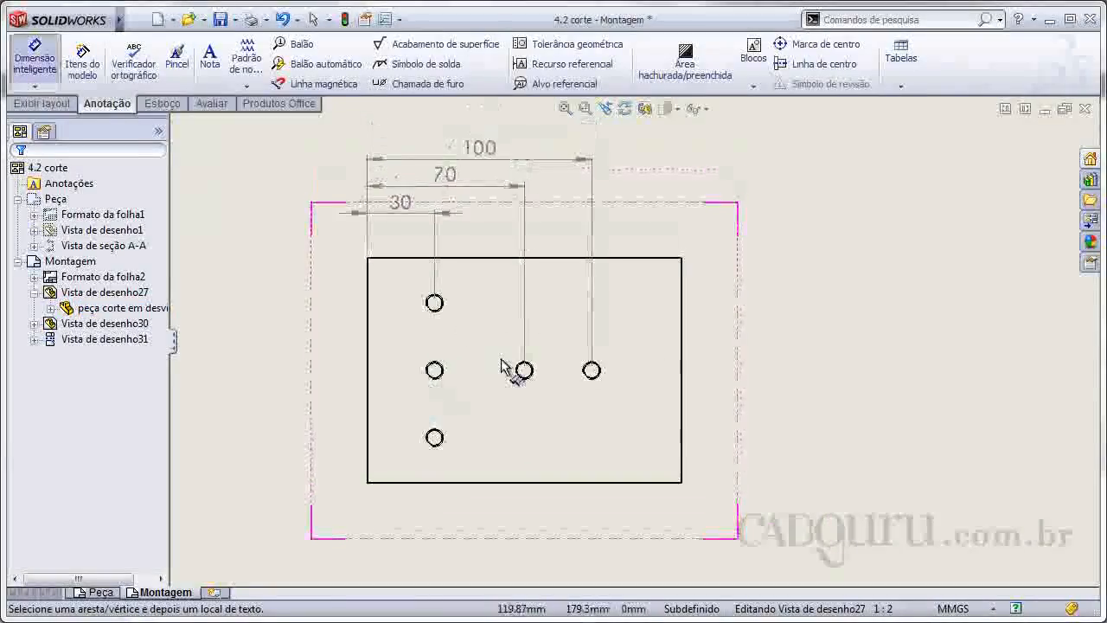
pyautogui.click(443, 430)
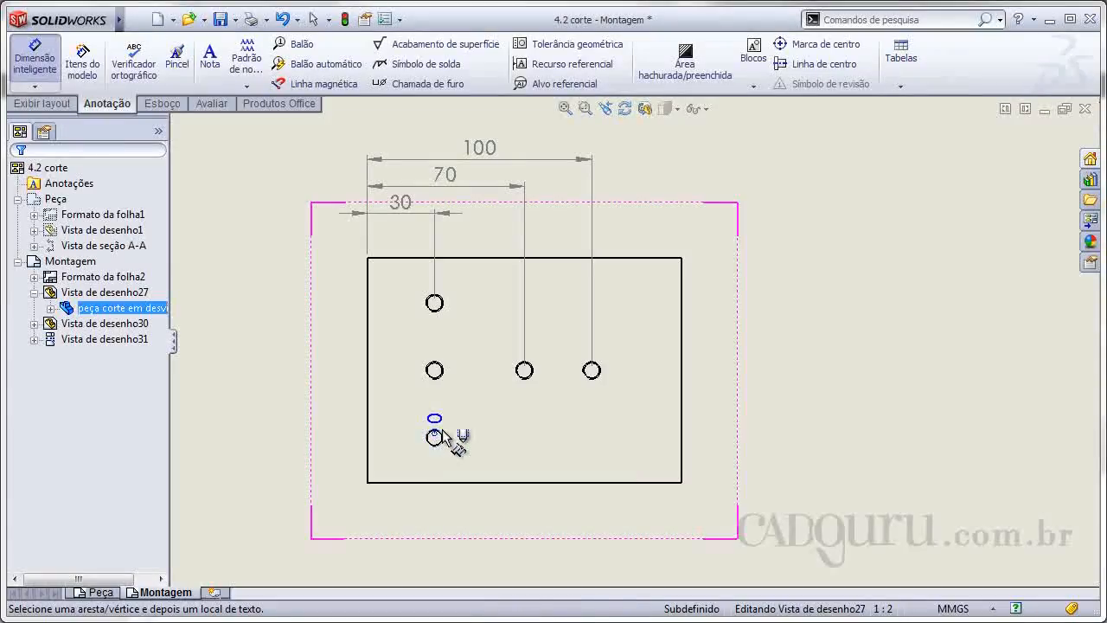
pyautogui.click(459, 524)
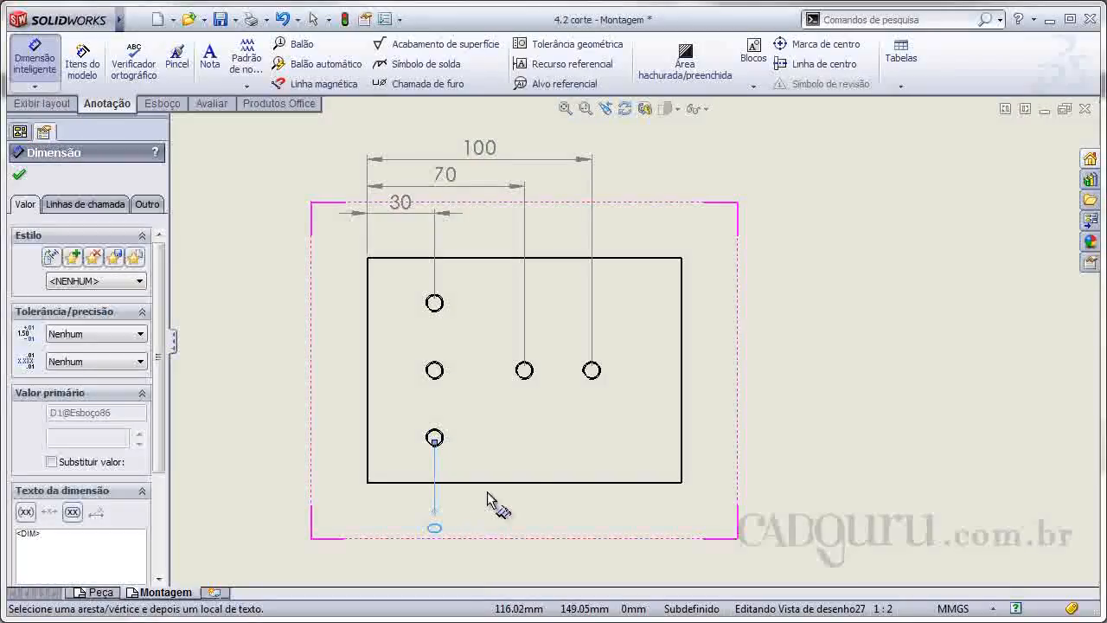
pyautogui.click(530, 371)
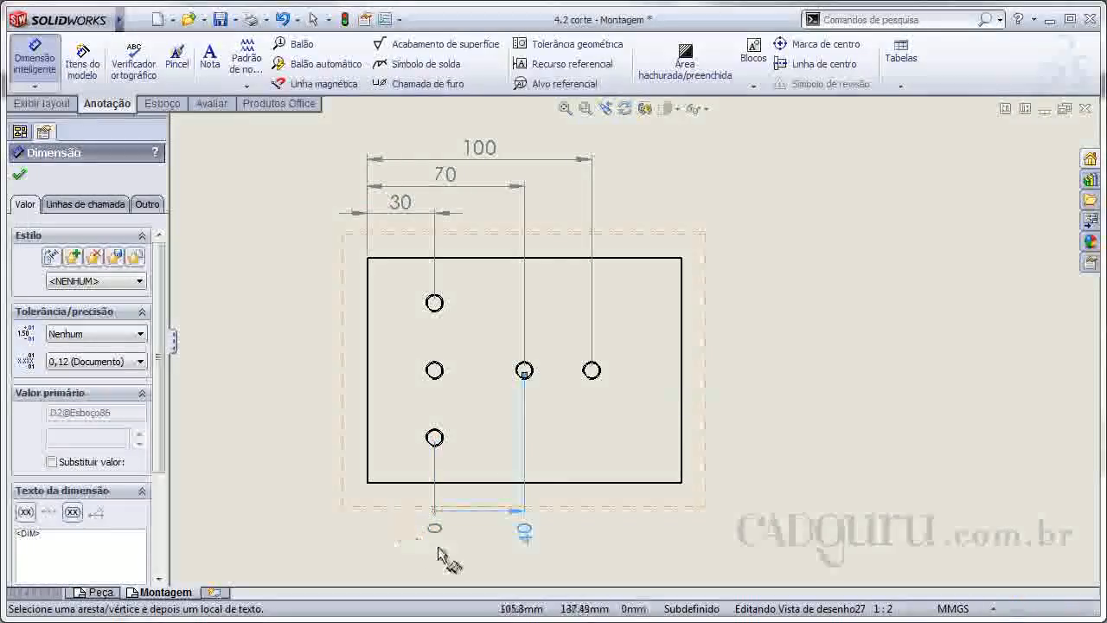
pyautogui.click(529, 547)
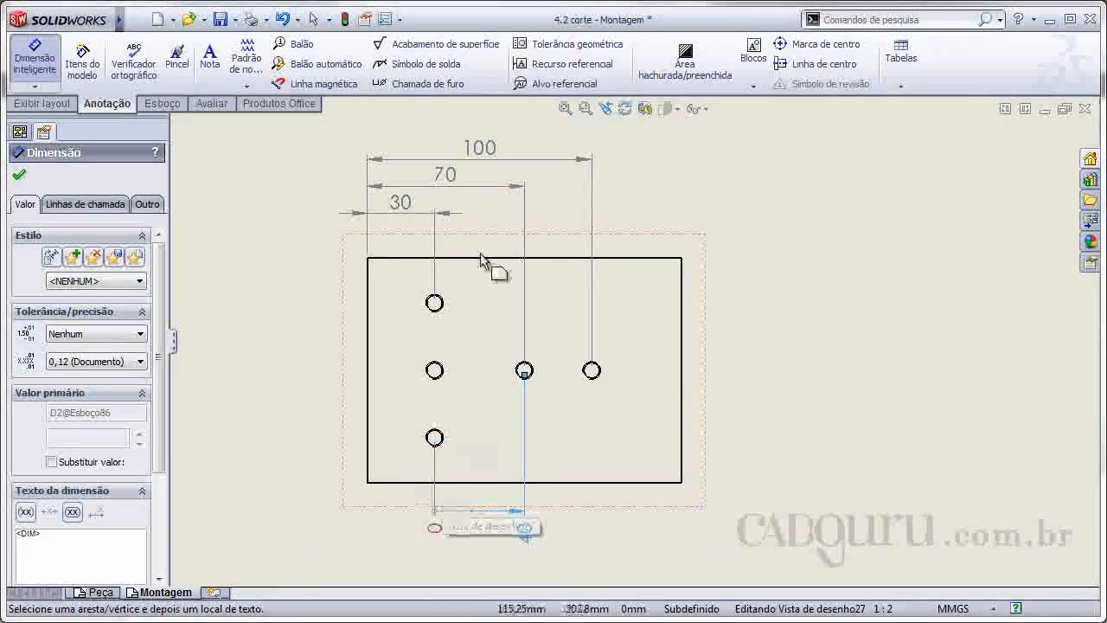
pyautogui.click(603, 372)
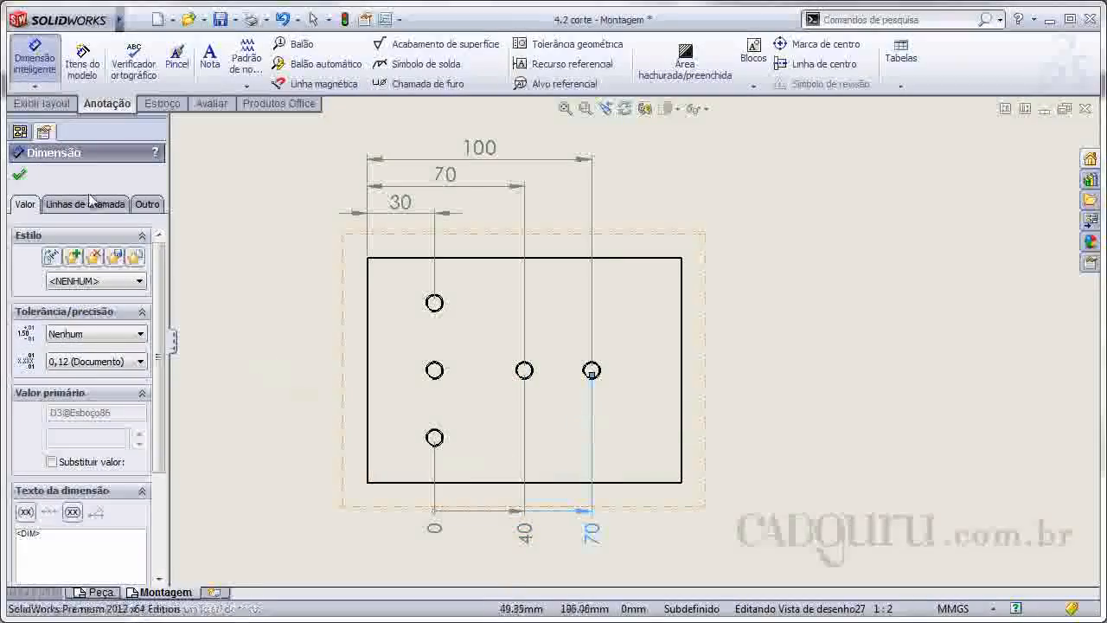
pyautogui.click(18, 176)
pyautogui.press('Escape')
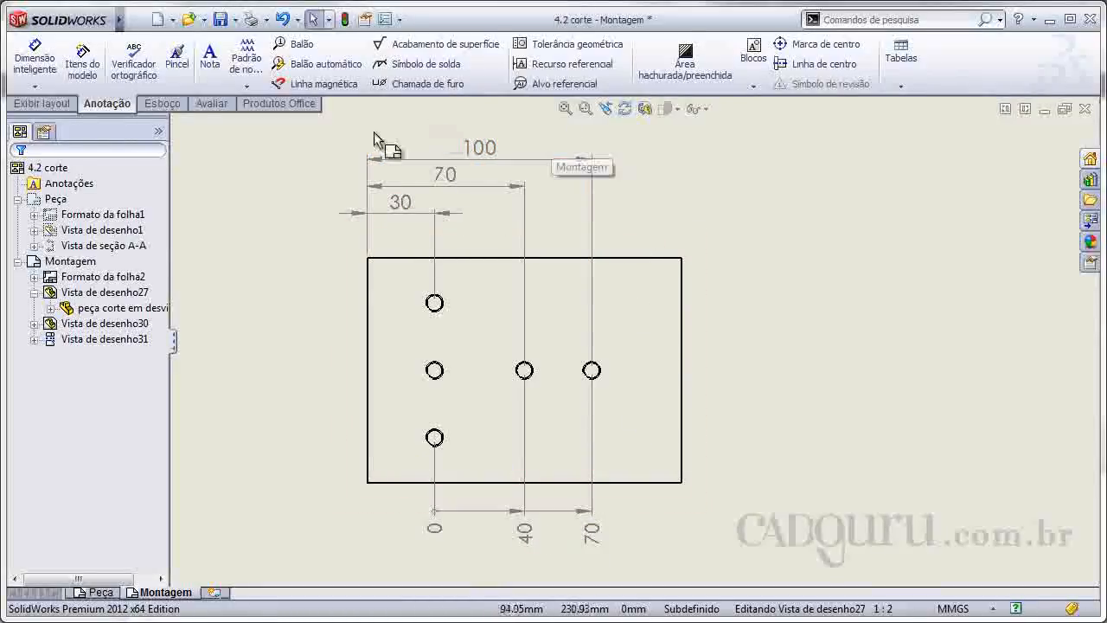
pyautogui.click(22, 89)
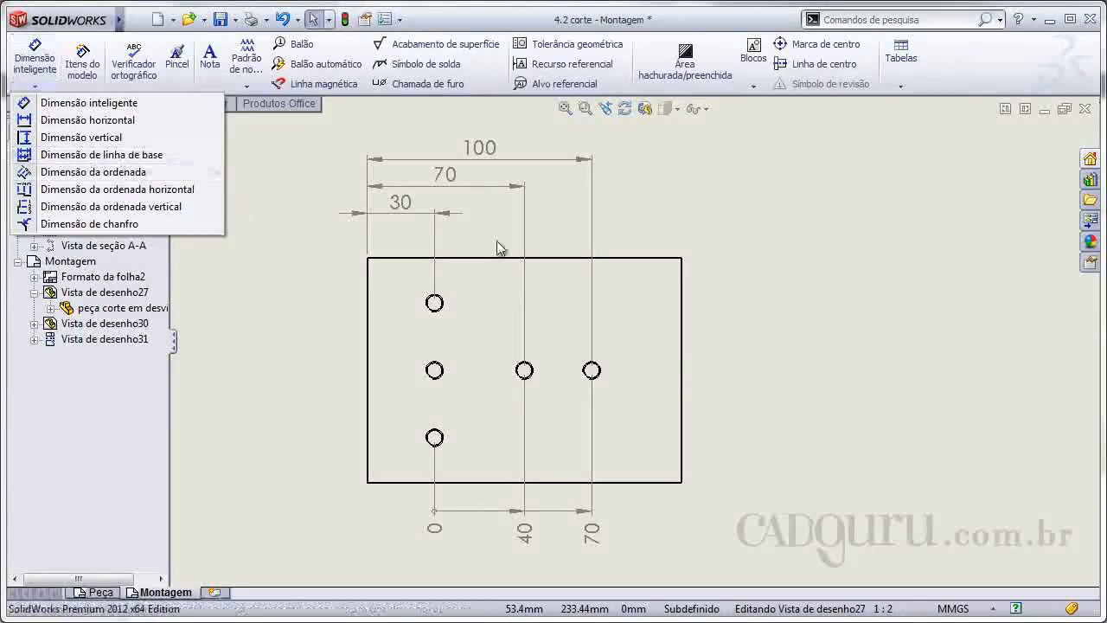
pyautogui.click(800, 380)
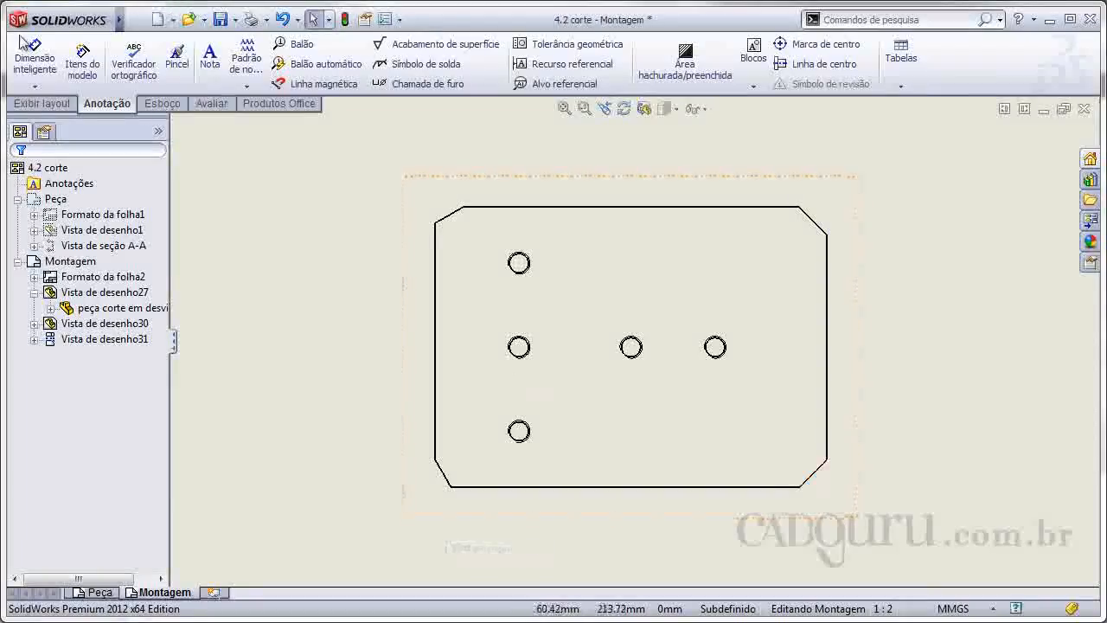
# - Add a chamfer dimension to the plate's upper-right chamfer using the right edge as reference, placing it outside the corner
pyautogui.click(34, 86)
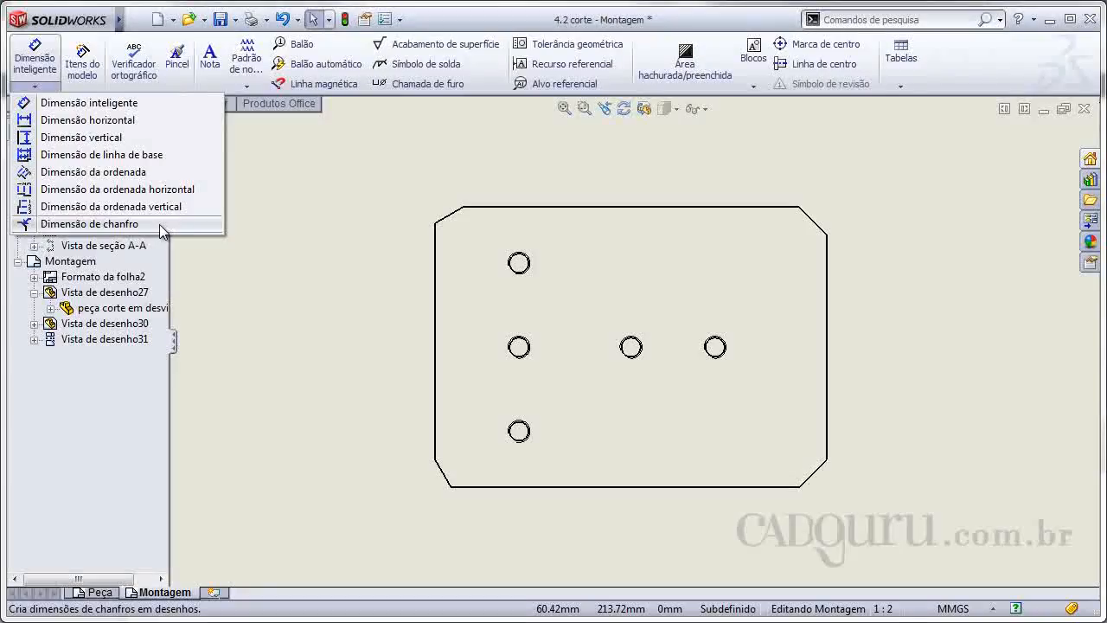
pyautogui.click(89, 224)
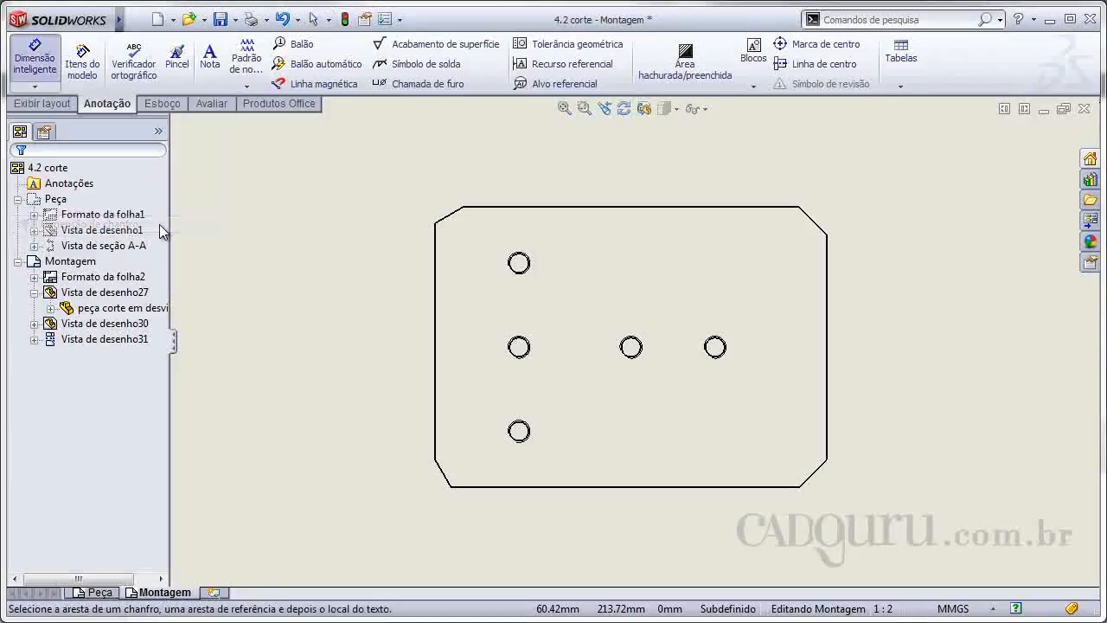
pyautogui.click(812, 221)
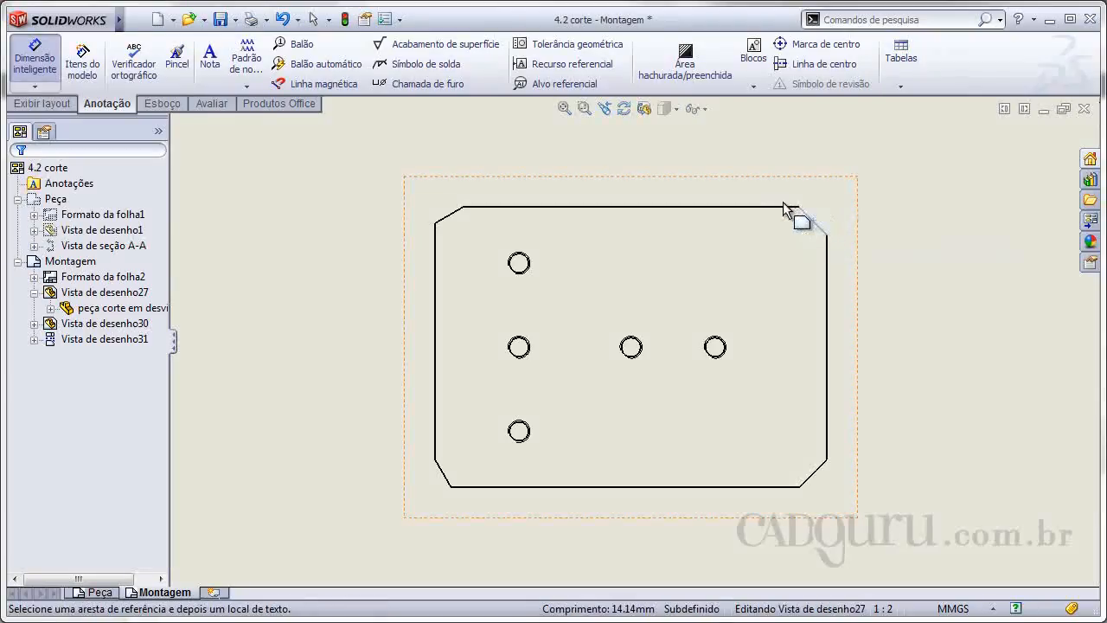
pyautogui.click(827, 252)
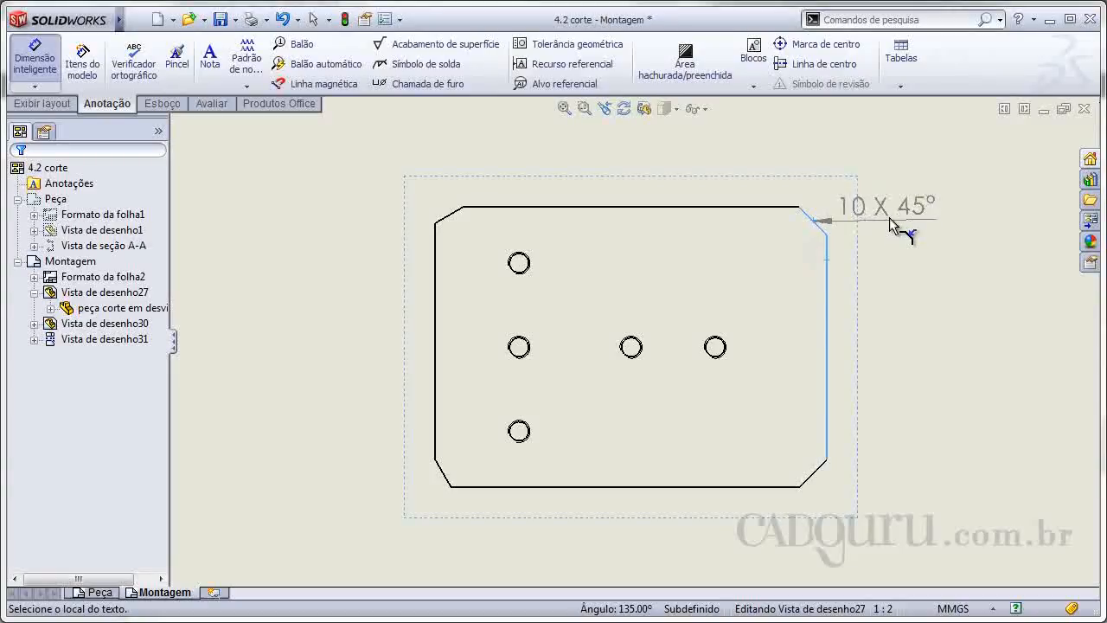
pyautogui.click(887, 182)
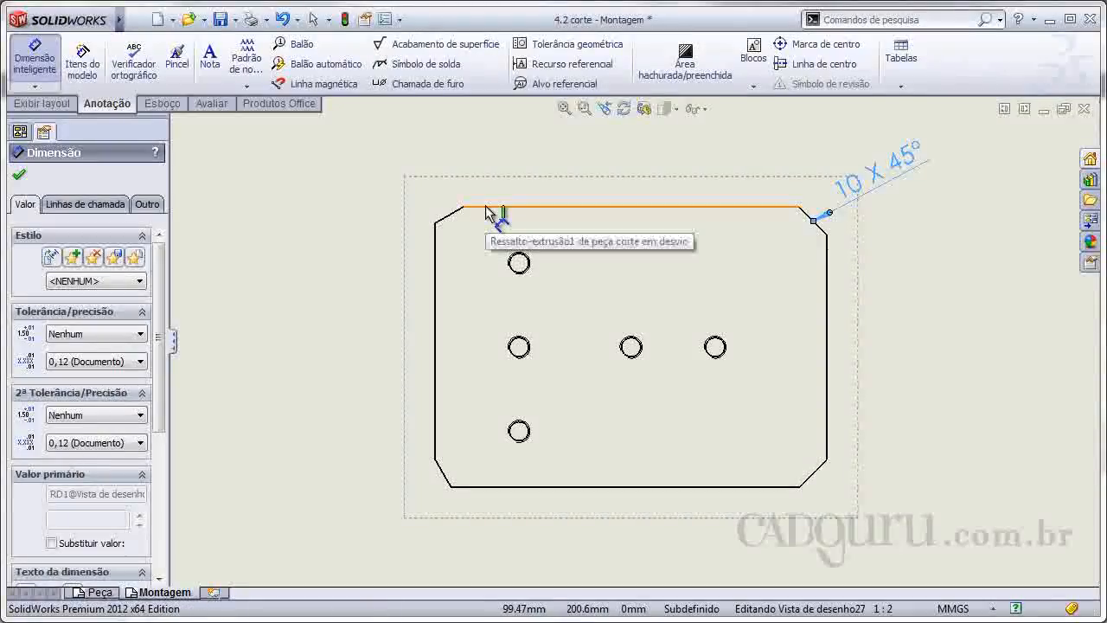
# - Add a chamfer dimension to the plate's upper-left chamfer using the top edge as reference, placing it outside the corner
pyautogui.click(457, 216)
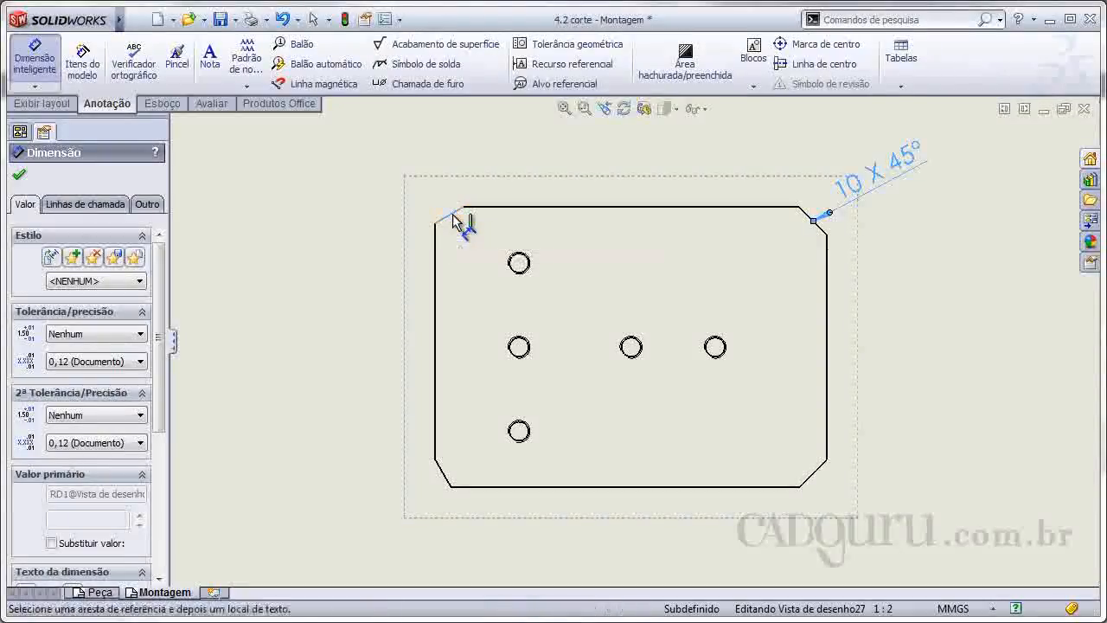
pyautogui.click(496, 209)
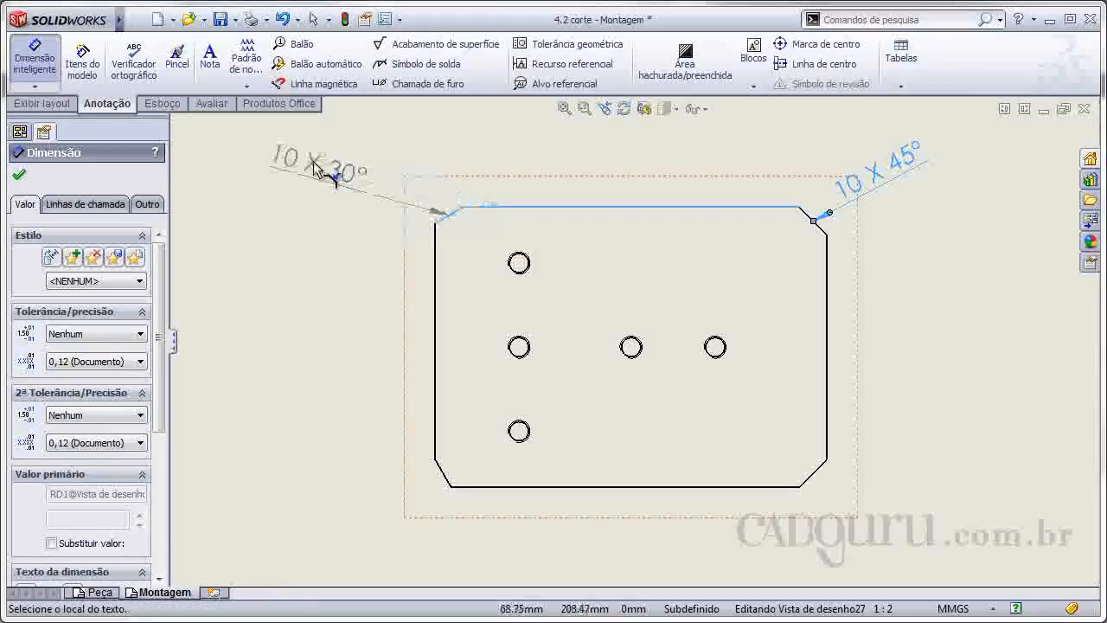
pyautogui.click(381, 201)
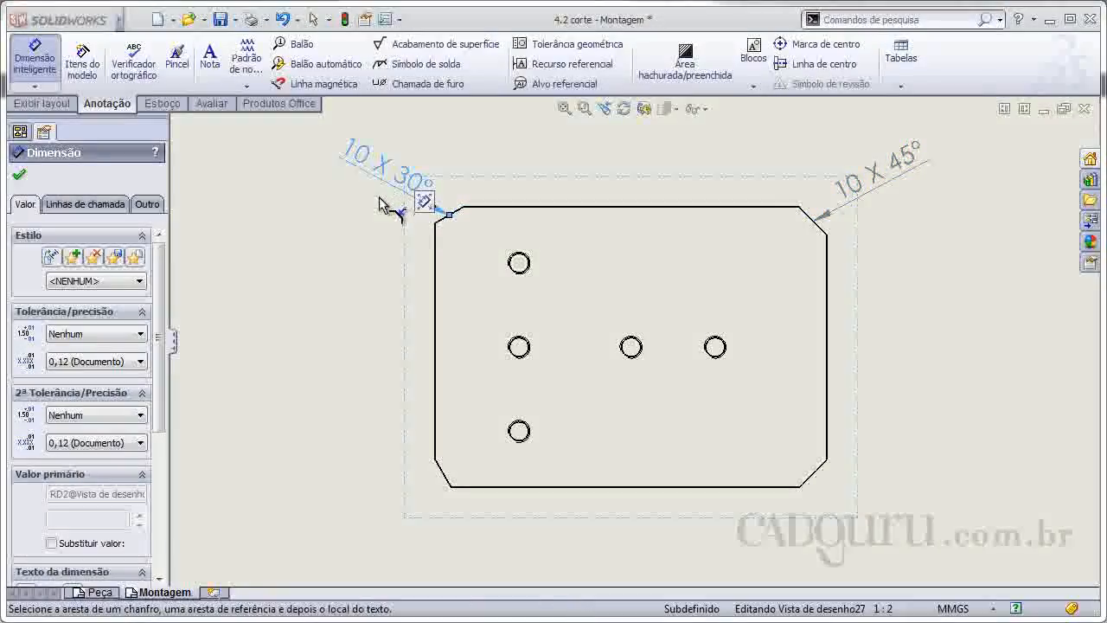